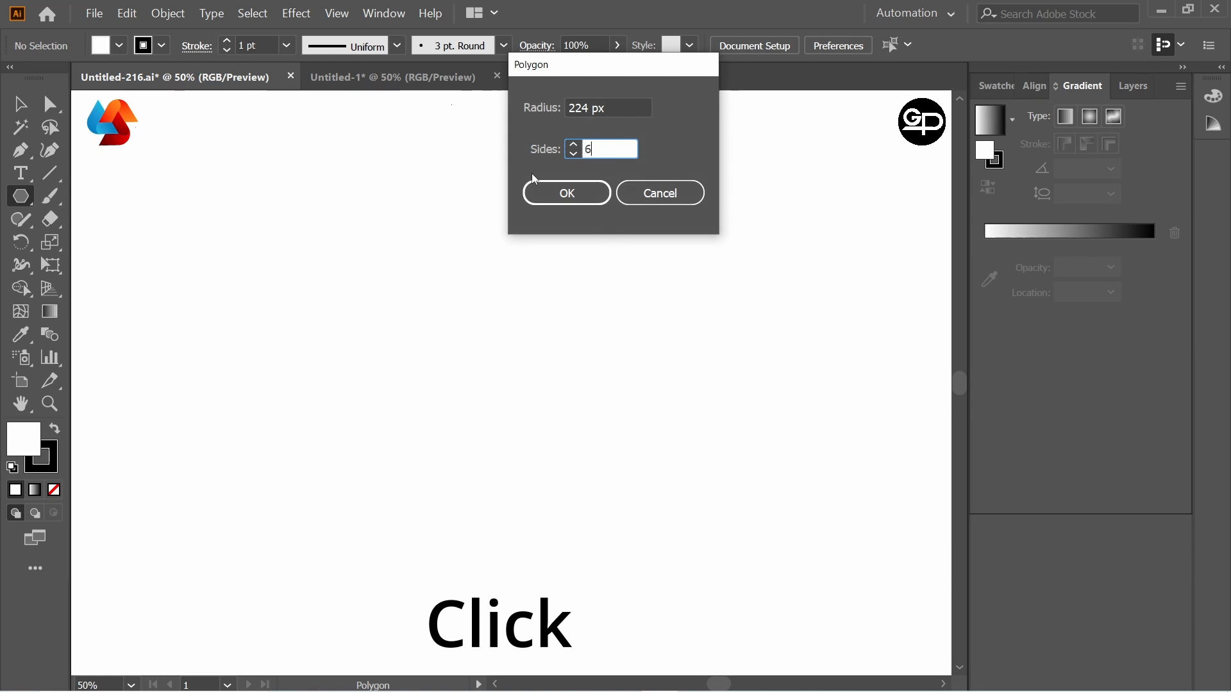
Step: Create a six-sided polygon with a 224 px radius and move it to the middle of the artboard
{"action": "left_click", "coordinate": [567, 195]}
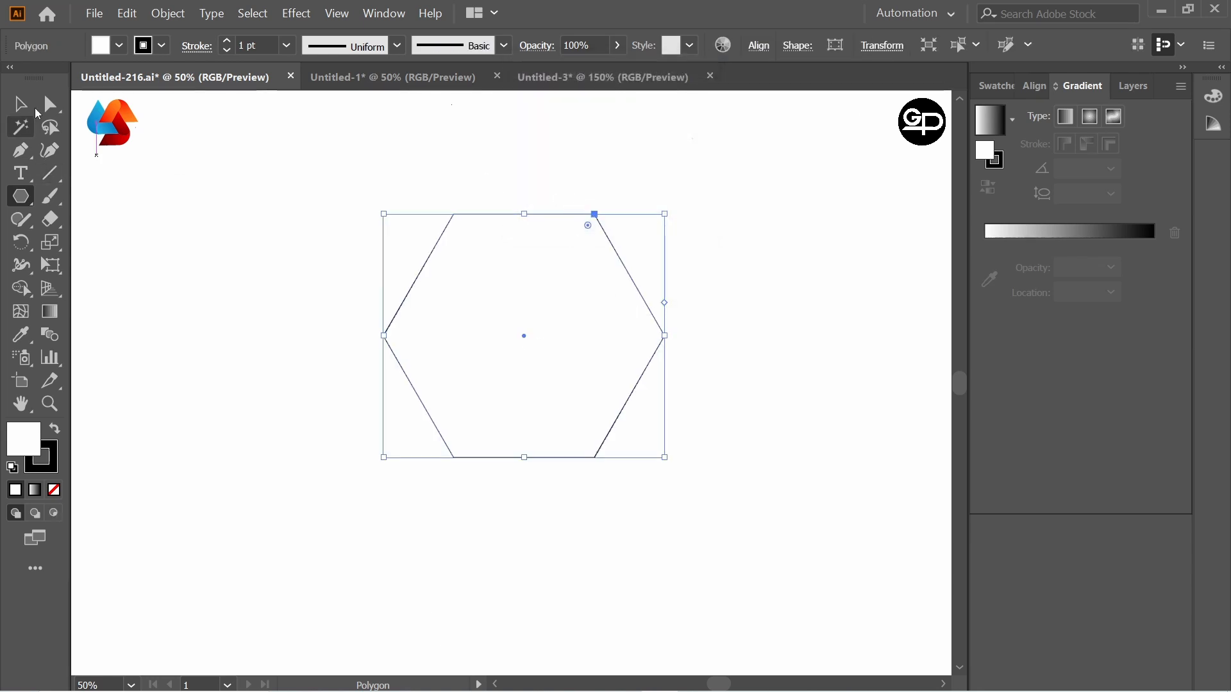
{"action": "left_click", "coordinate": [20, 104]}
{"action": "left_click_drag", "start_coordinate": [522, 340], "coordinate": [540, 334]}
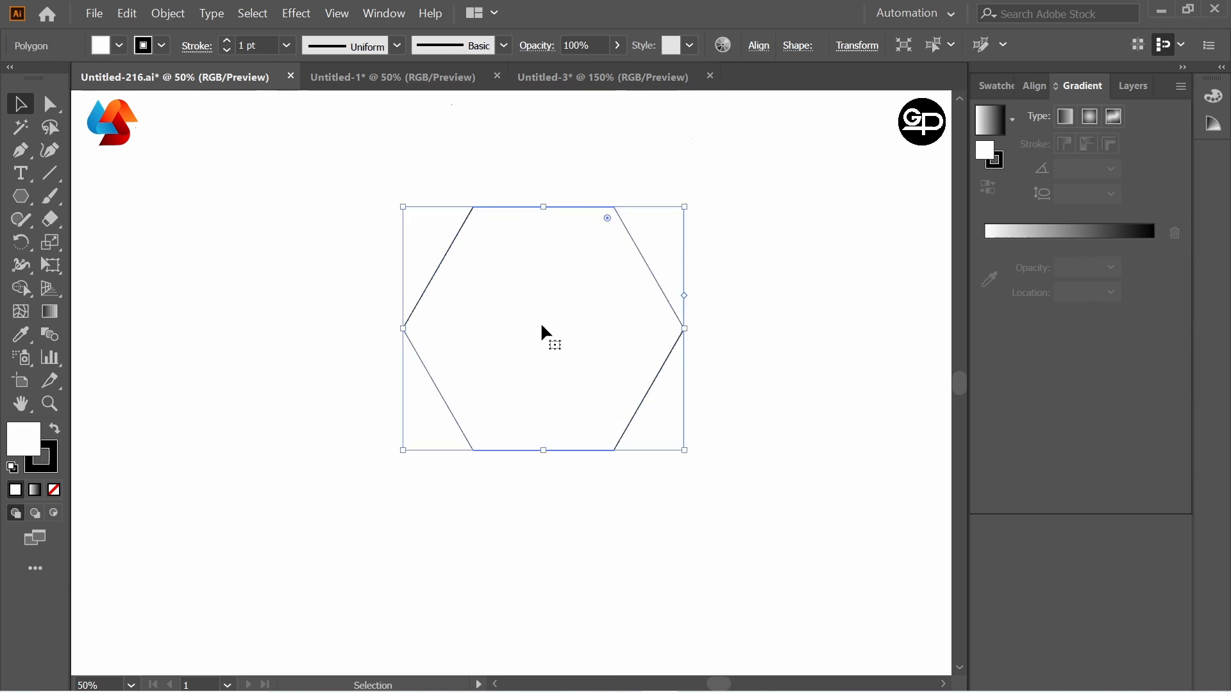
Step: Add a three-sided polygon of 224 px radius, centre it in the hexagon without fill and scale it down until its corners touch the hexagon's edges
{"action": "left_click", "coordinate": [25, 204]}
{"action": "left_click", "coordinate": [572, 329]}
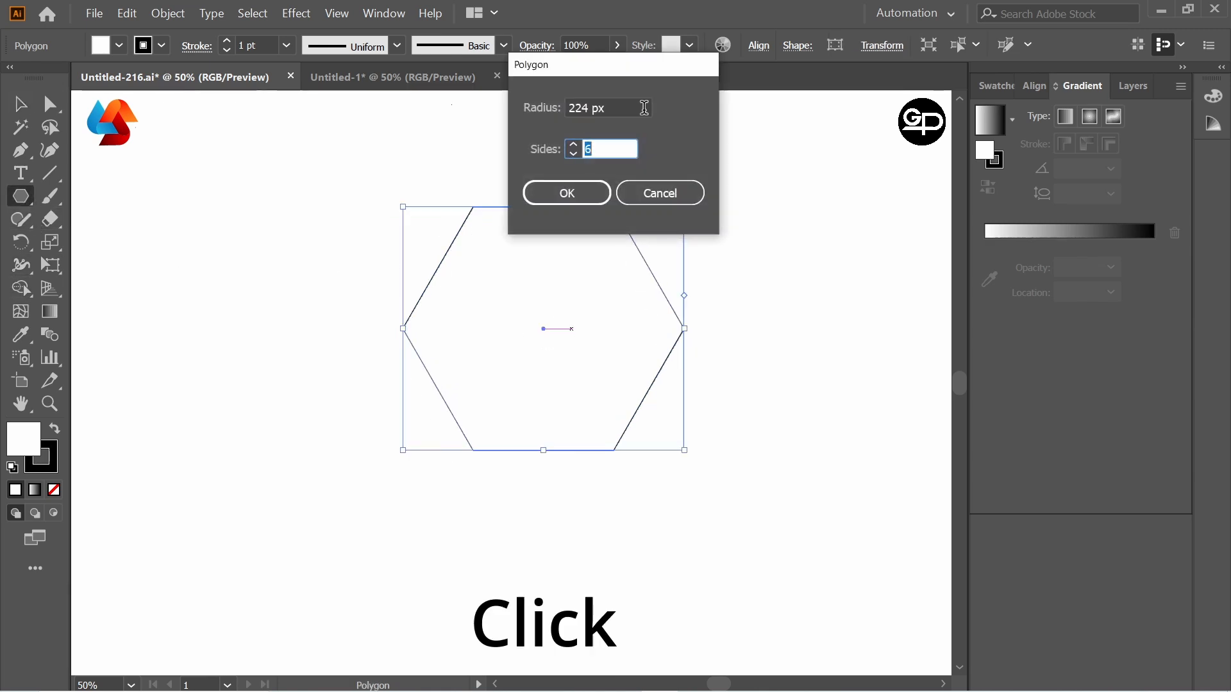
{"action": "left_click", "coordinate": [567, 193]}
{"action": "left_click_drag", "start_coordinate": [543, 328], "coordinate": [646, 395]}
{"action": "key", "text": "v"}
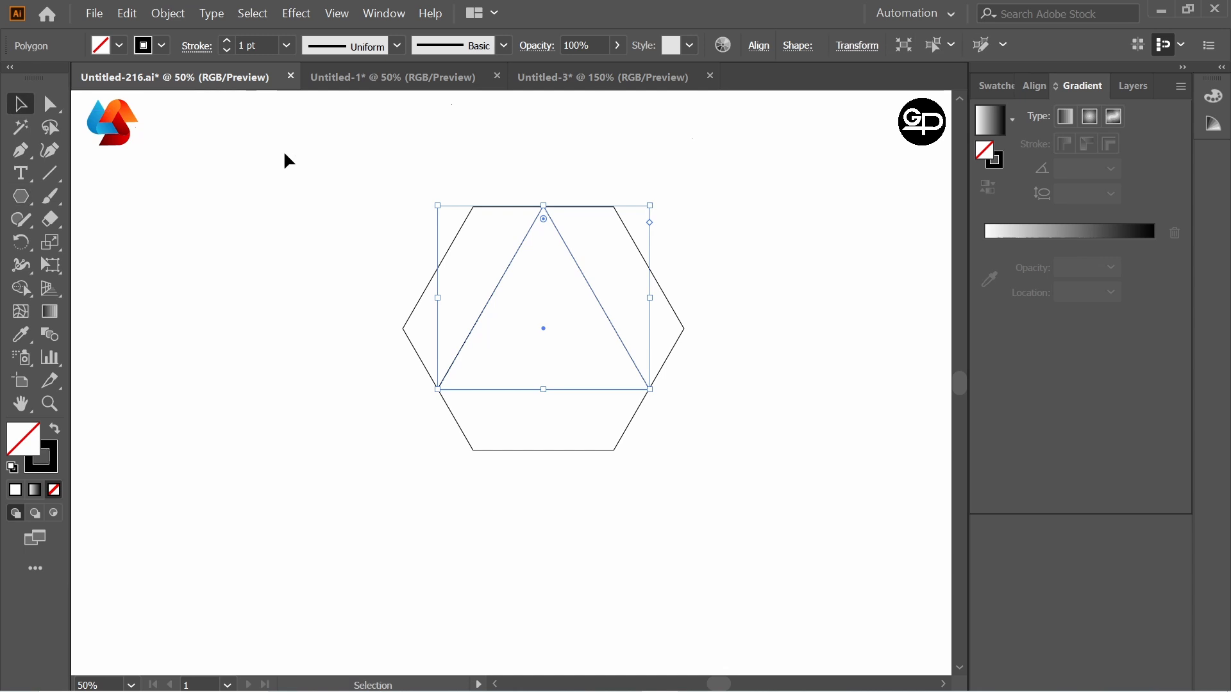
Step: Select the hexagon and triangle and split them into separate regions with the Shape Builder tool
{"action": "left_click_drag", "start_coordinate": [289, 160], "coordinate": [780, 472]}
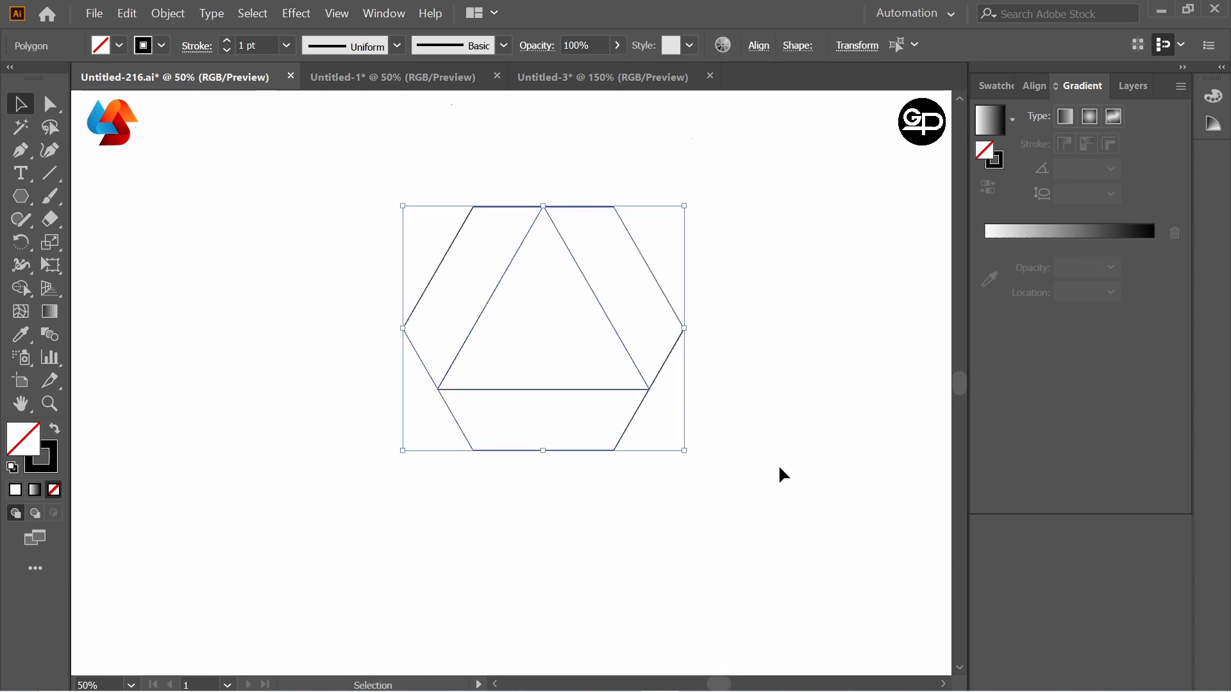
{"action": "right_click", "coordinate": [23, 294]}
{"action": "left_click", "coordinate": [101, 294]}
{"action": "left_click_drag", "start_coordinate": [494, 261], "coordinate": [485, 274]}
{"action": "left_click_drag", "start_coordinate": [618, 258], "coordinate": [629, 314]}
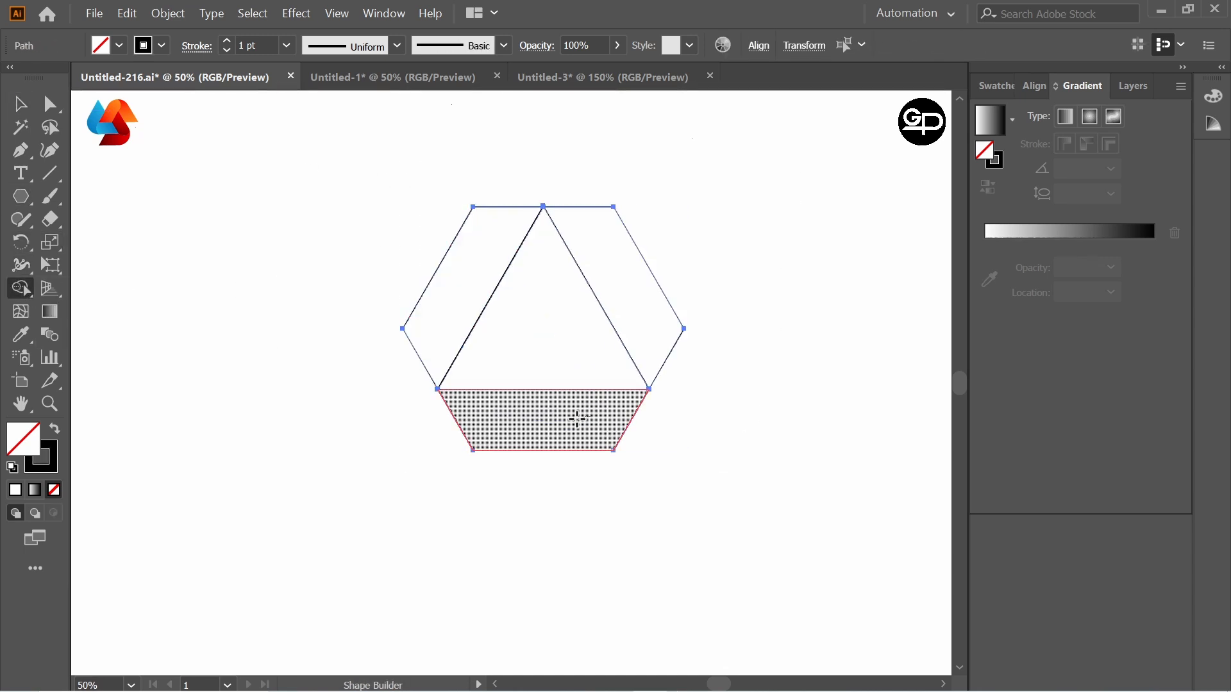
{"action": "left_click", "coordinate": [20, 104]}
{"action": "left_click", "coordinate": [173, 174]}
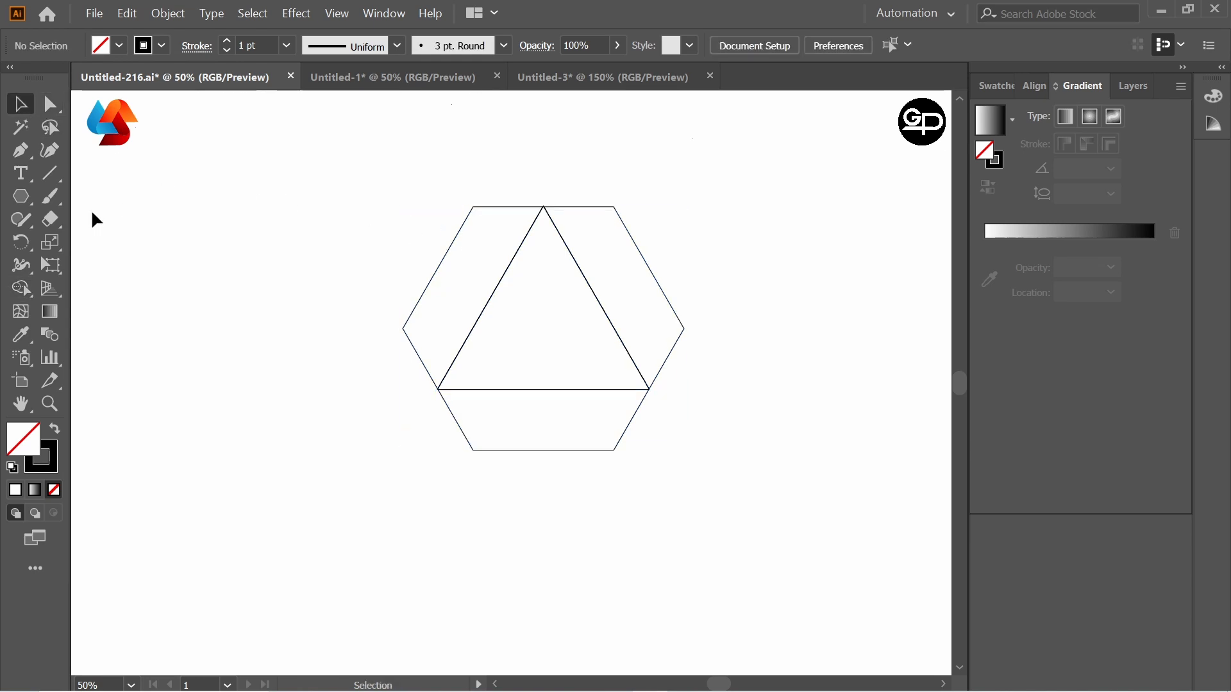
Step: Draw a straight diagonal line with the Pen tool from the hexagon's upper-left corner to its lower-right corner
{"action": "right_click", "coordinate": [20, 154]}
{"action": "left_click", "coordinate": [80, 157]}
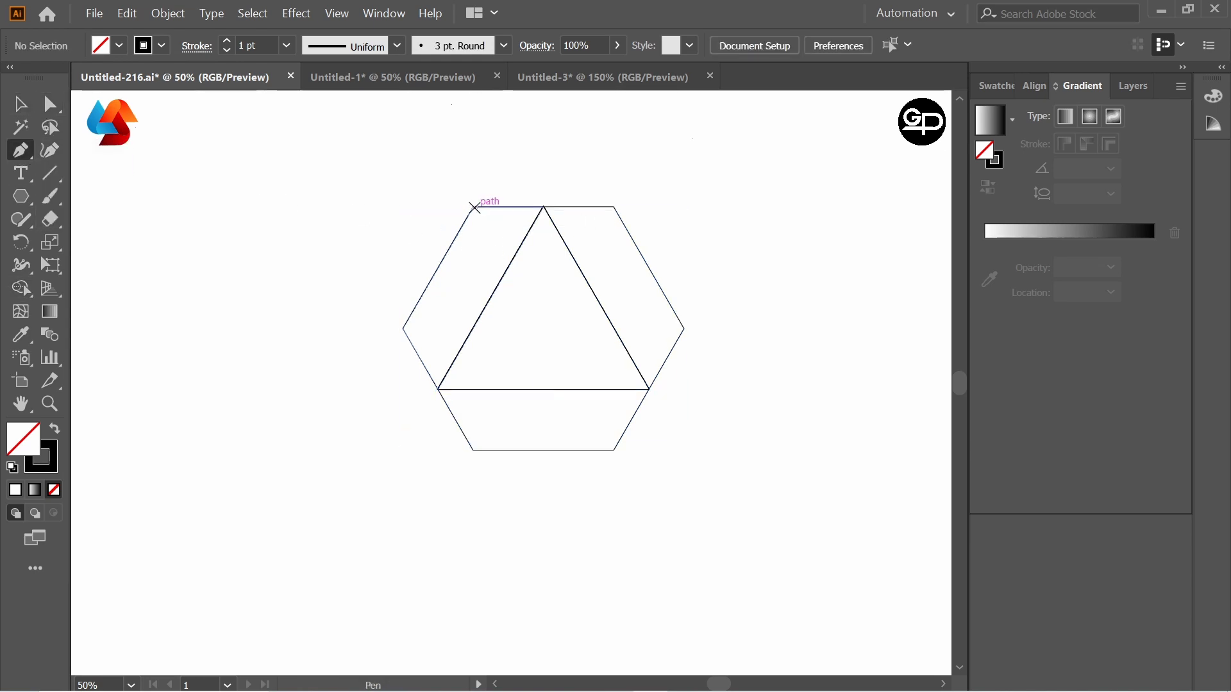
{"action": "left_click", "coordinate": [473, 207]}
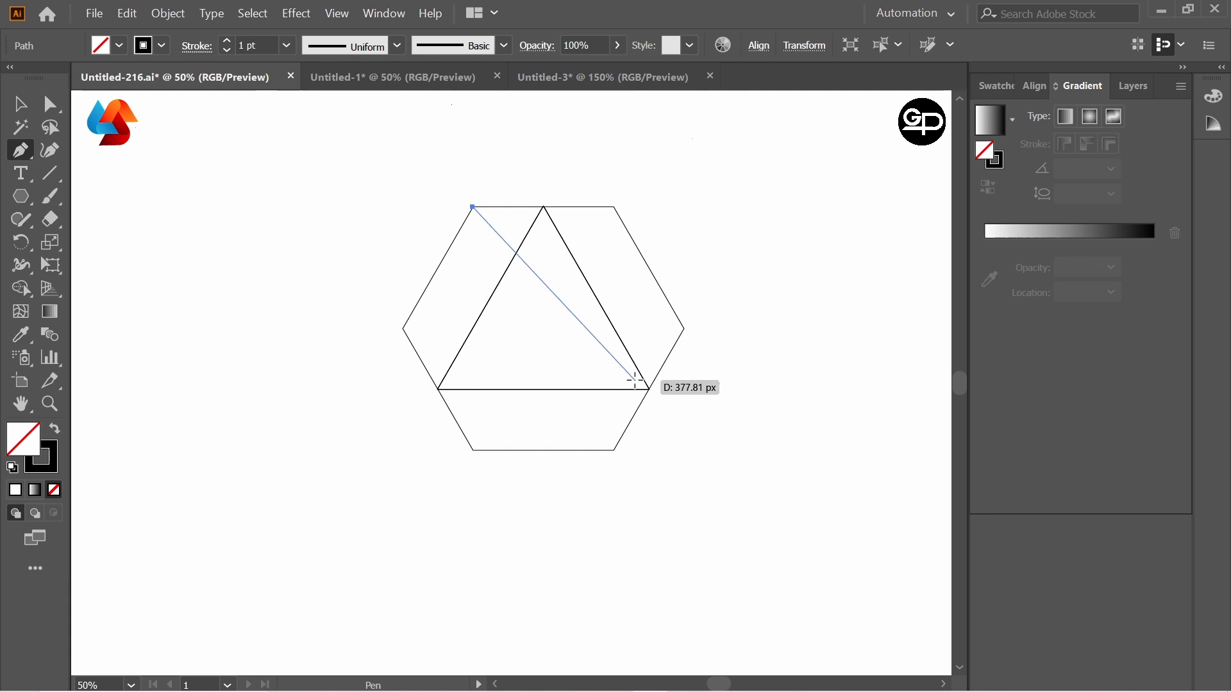
{"action": "left_click", "coordinate": [614, 451]}
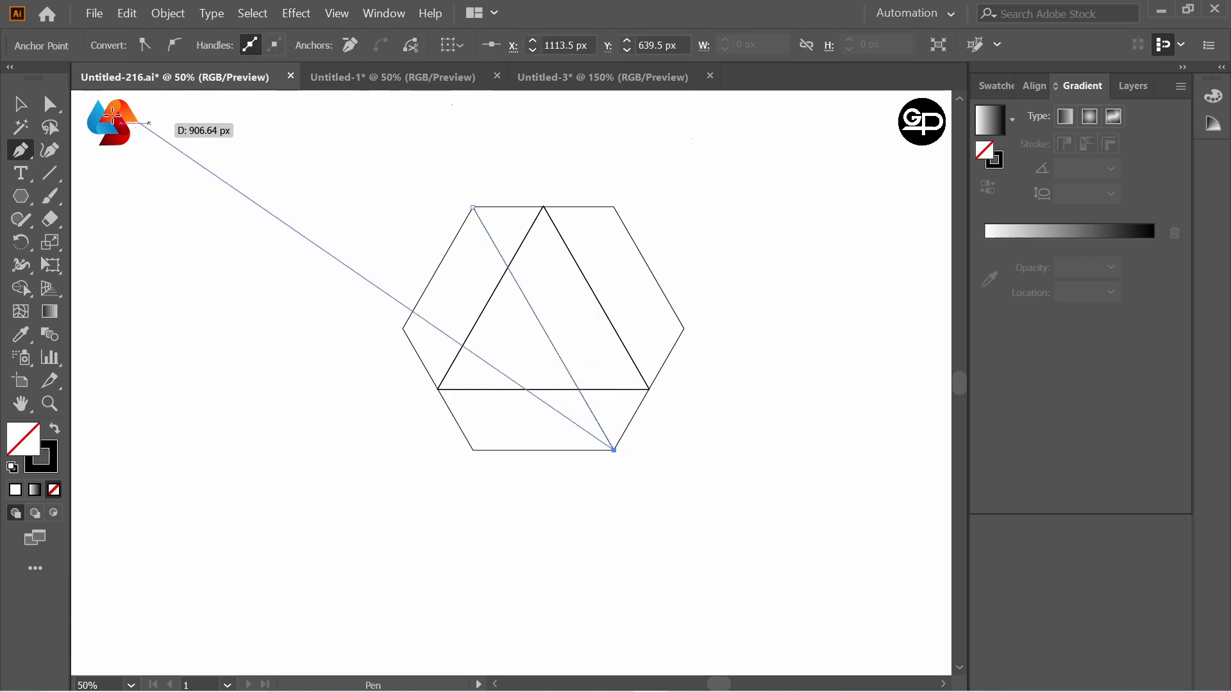
{"action": "left_click", "coordinate": [20, 103]}
Step: Draw a second diagonal line from the hexagon's lower-left corner to its upper-right corner
{"action": "left_click", "coordinate": [19, 154]}
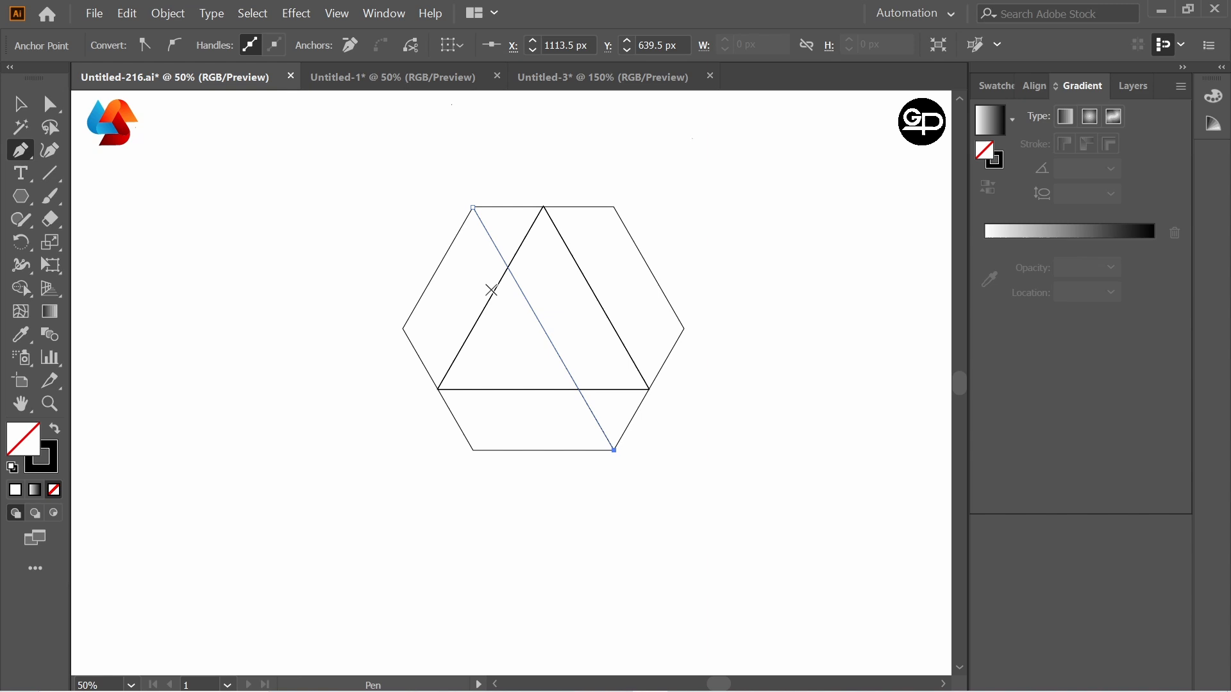
{"action": "left_click", "coordinate": [472, 451]}
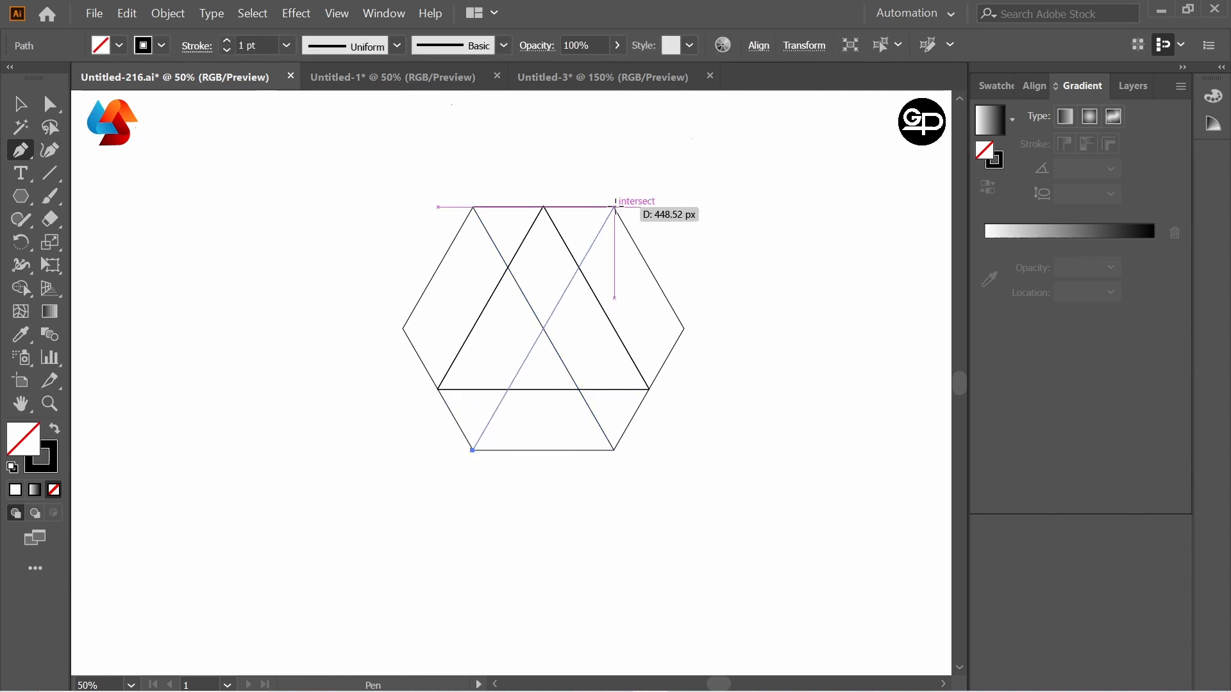
{"action": "left_click", "coordinate": [615, 207]}
{"action": "left_click", "coordinate": [19, 103]}
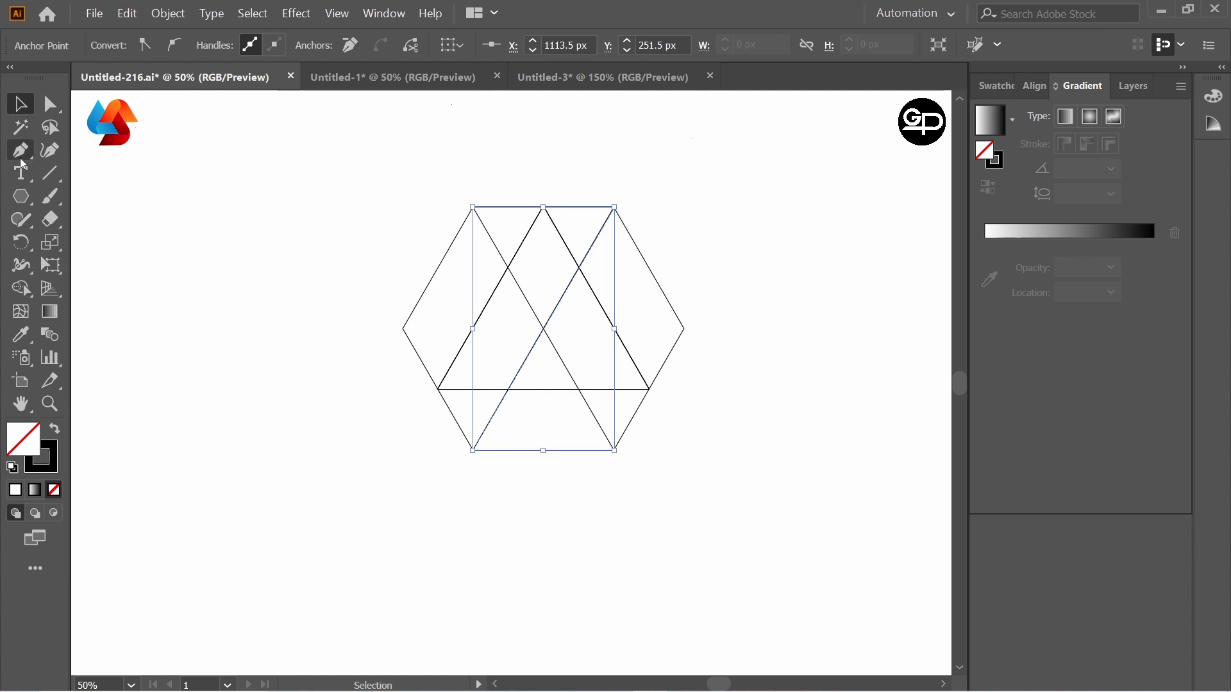
Step: Draw a horizontal line joining the hexagon's leftmost and rightmost corners
{"action": "left_click", "coordinate": [22, 161]}
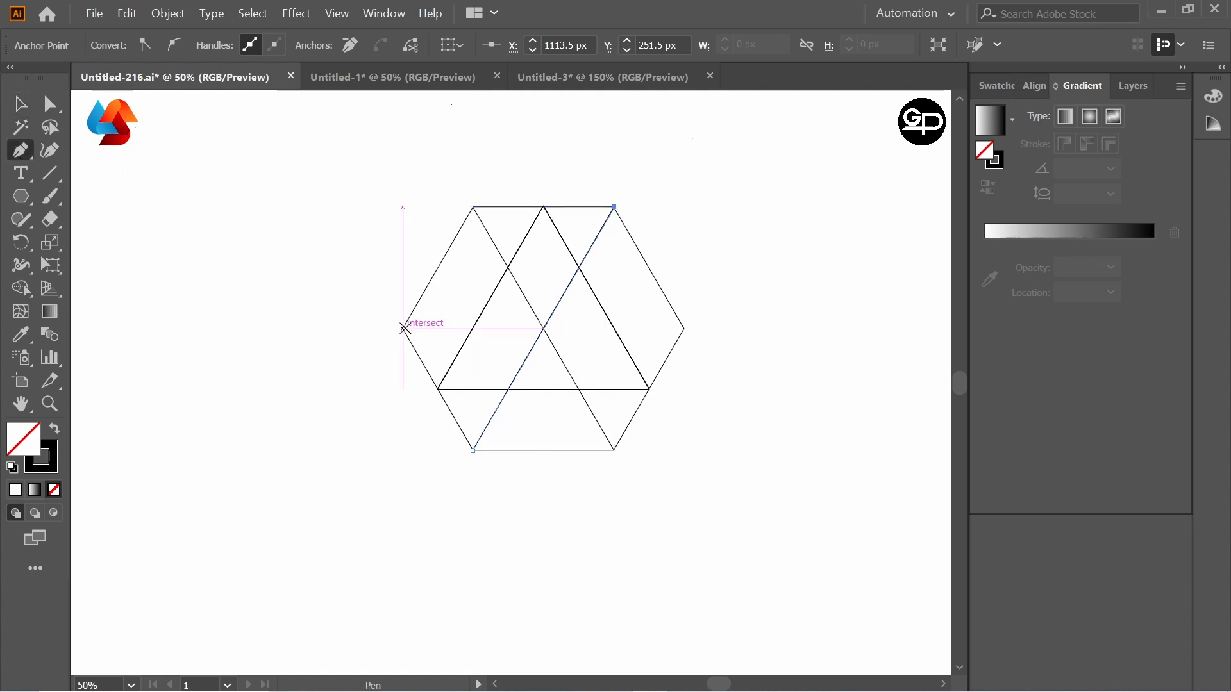
{"action": "left_click", "coordinate": [403, 329]}
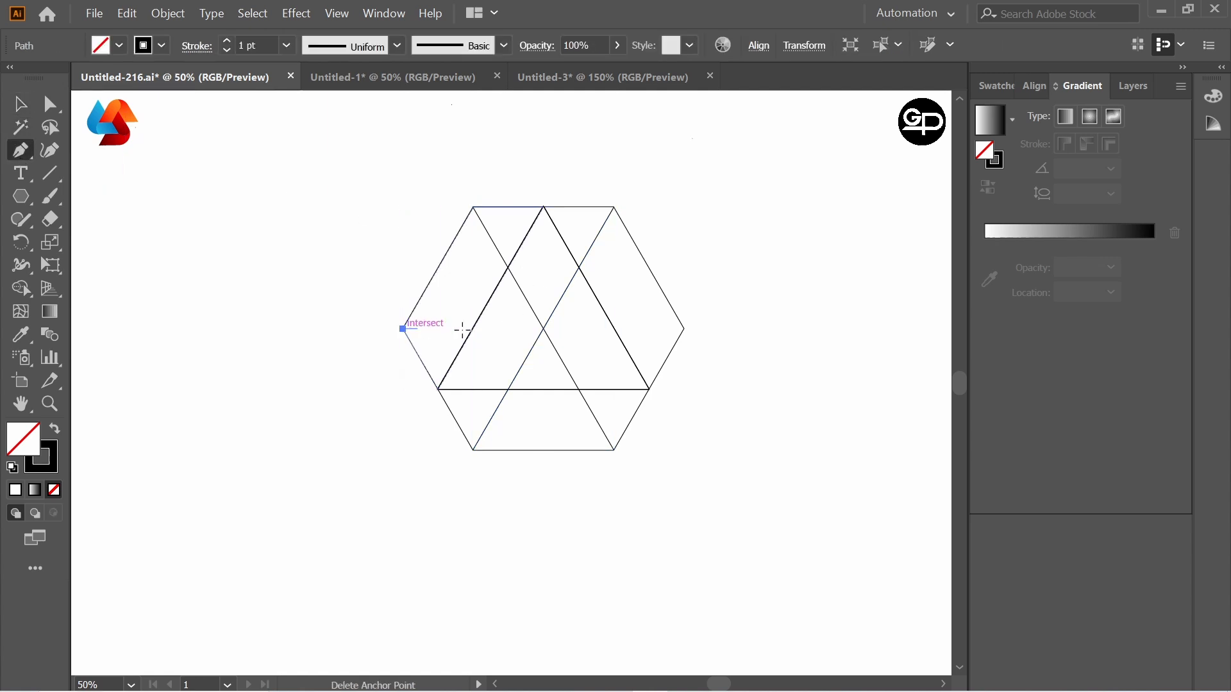
{"action": "left_click", "coordinate": [683, 329]}
{"action": "key", "text": "v"}
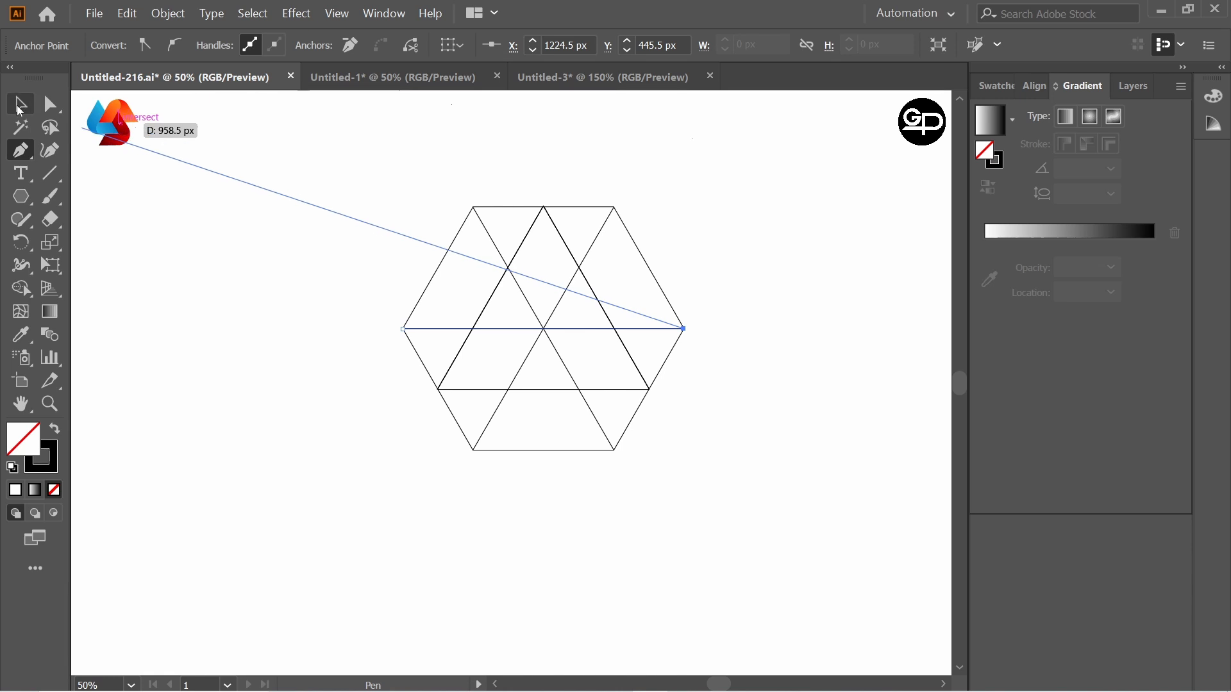
Step: Select the hexagon, triangle and all construction lines and enlarge them about their centre
{"action": "left_click_drag", "start_coordinate": [376, 191], "coordinate": [821, 544]}
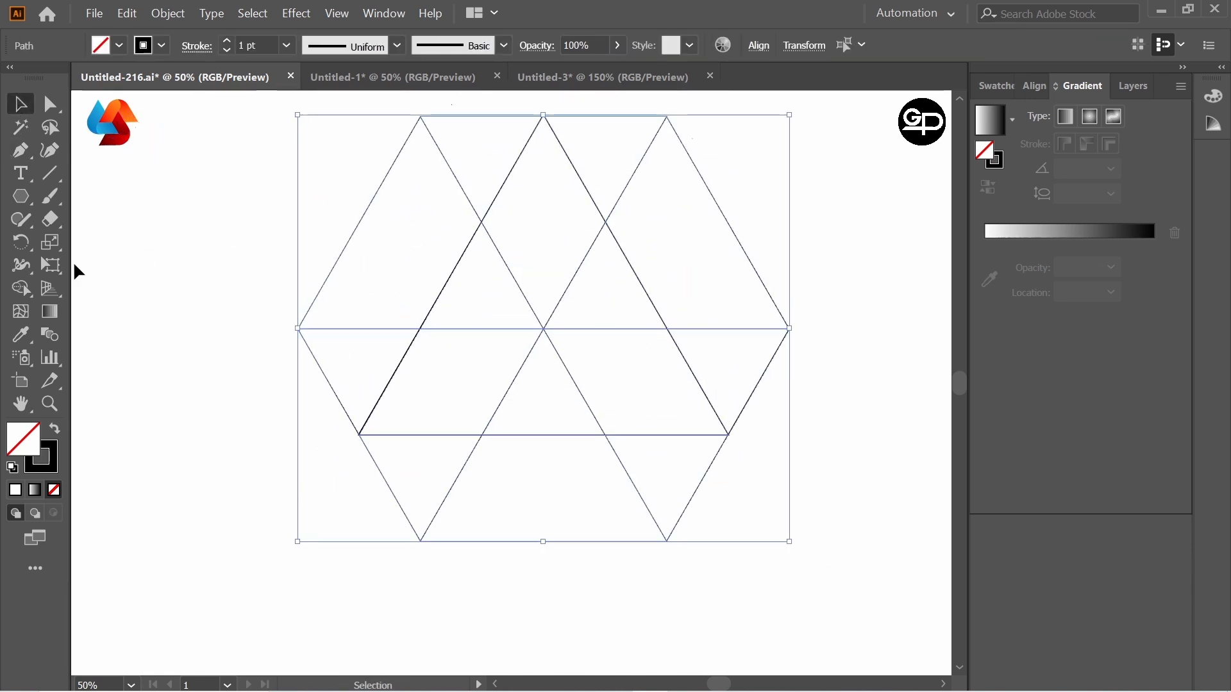
{"action": "left_click", "coordinate": [19, 288]}
{"action": "left_click", "coordinate": [103, 289]}
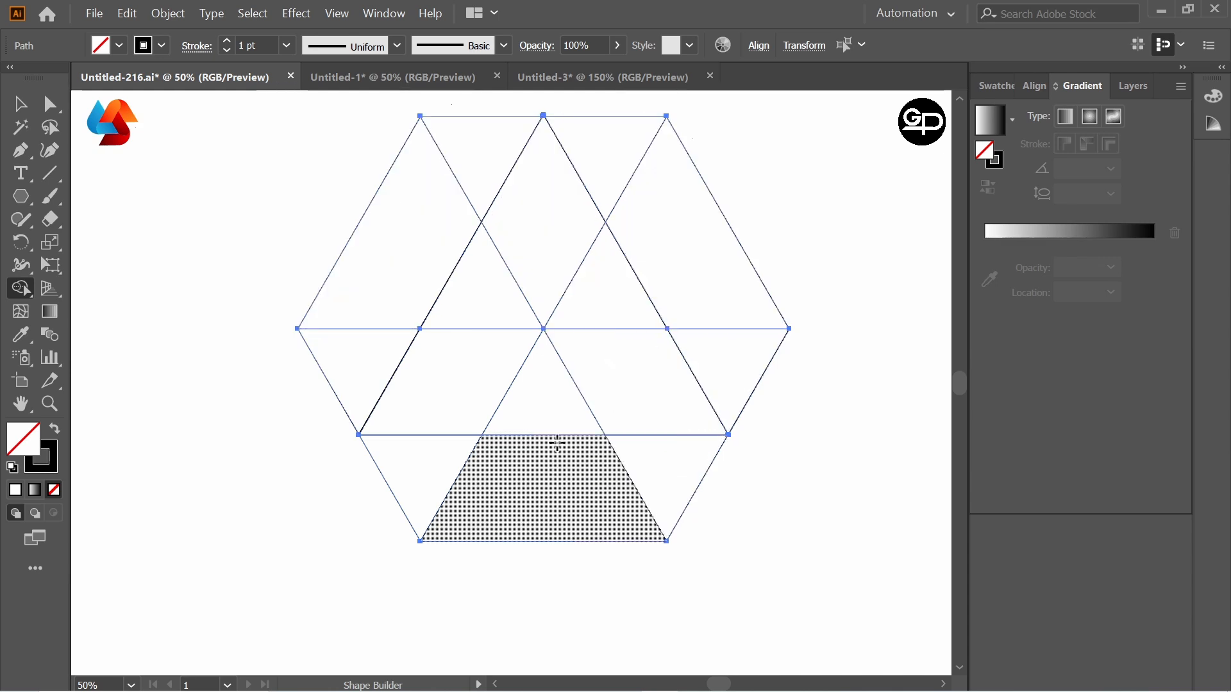
{"action": "left_click", "coordinate": [20, 104]}
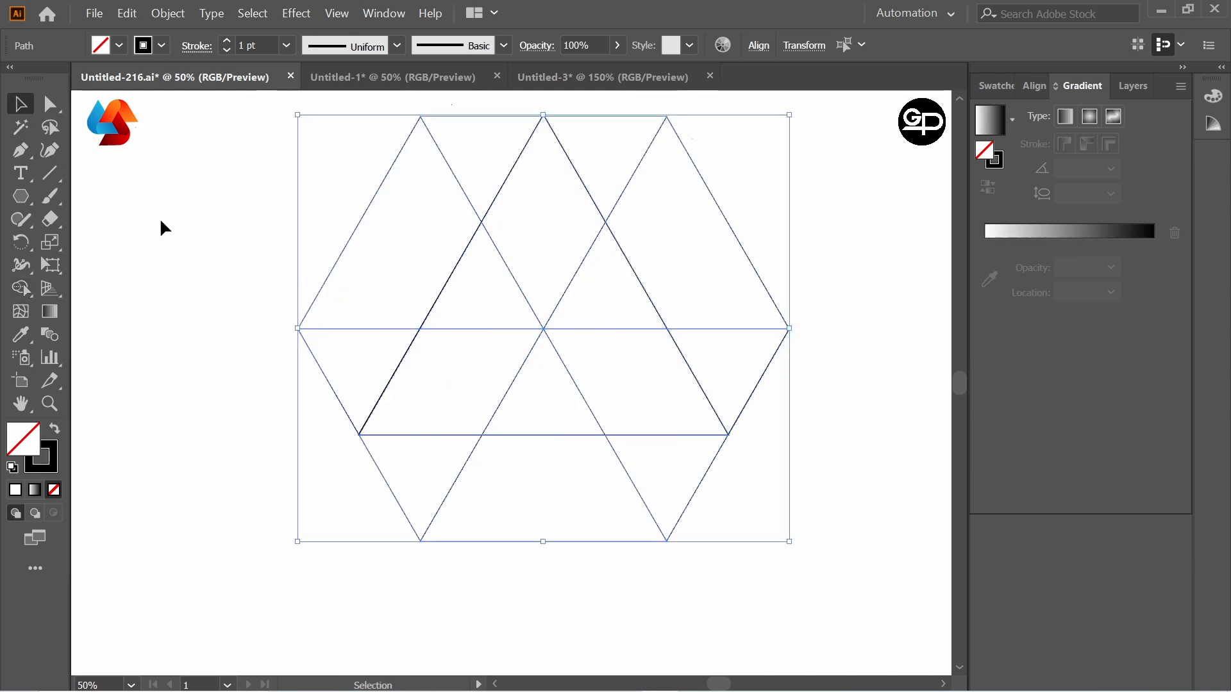
Step: Merge the upper-right band and the triangle's upper-left arm into one A-shaped region with the Shape Builder tool
{"action": "left_click_drag", "start_coordinate": [23, 286], "coordinate": [122, 286]}
{"action": "mouse_move", "coordinate": [703, 280]}
{"action": "left_mouse_down"}
{"action": "mouse_move", "coordinate": [630, 151]}
{"action": "mouse_move", "coordinate": [482, 294]}
{"action": "left_mouse_up"}
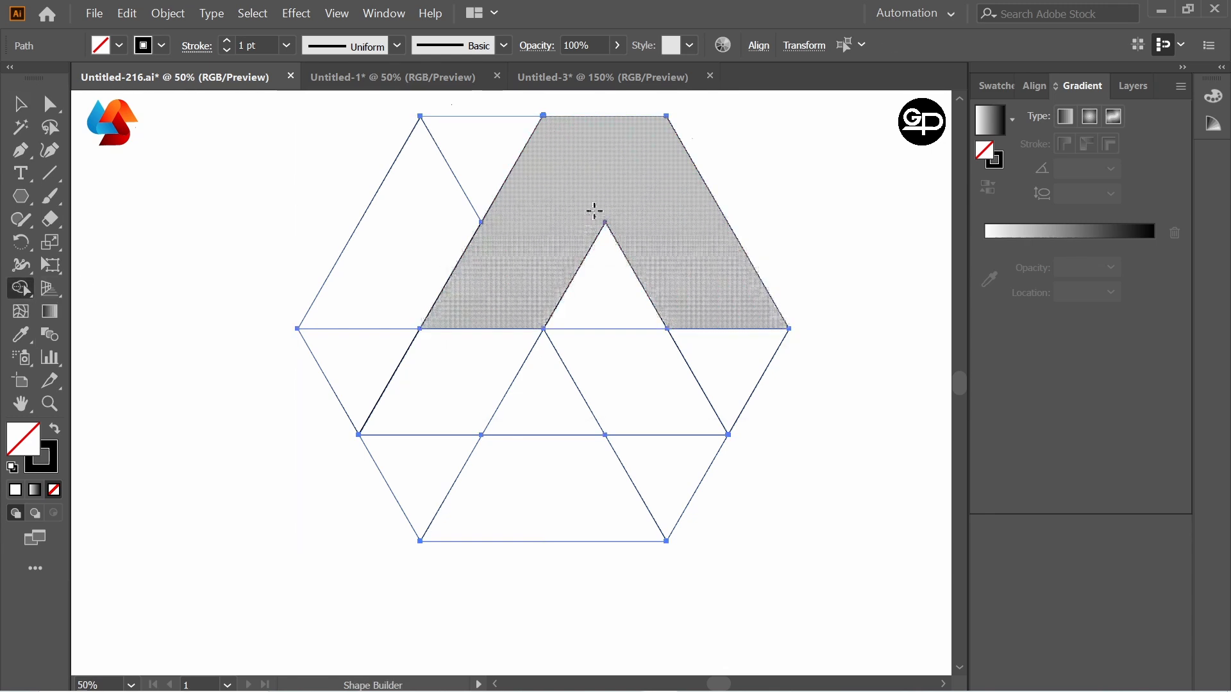
{"action": "mouse_move", "coordinate": [618, 170]}
{"action": "left_mouse_down"}
{"action": "mouse_move", "coordinate": [687, 248]}
{"action": "mouse_move", "coordinate": [665, 197]}
{"action": "mouse_move", "coordinate": [684, 231]}
{"action": "mouse_move", "coordinate": [609, 201]}
{"action": "left_mouse_up"}
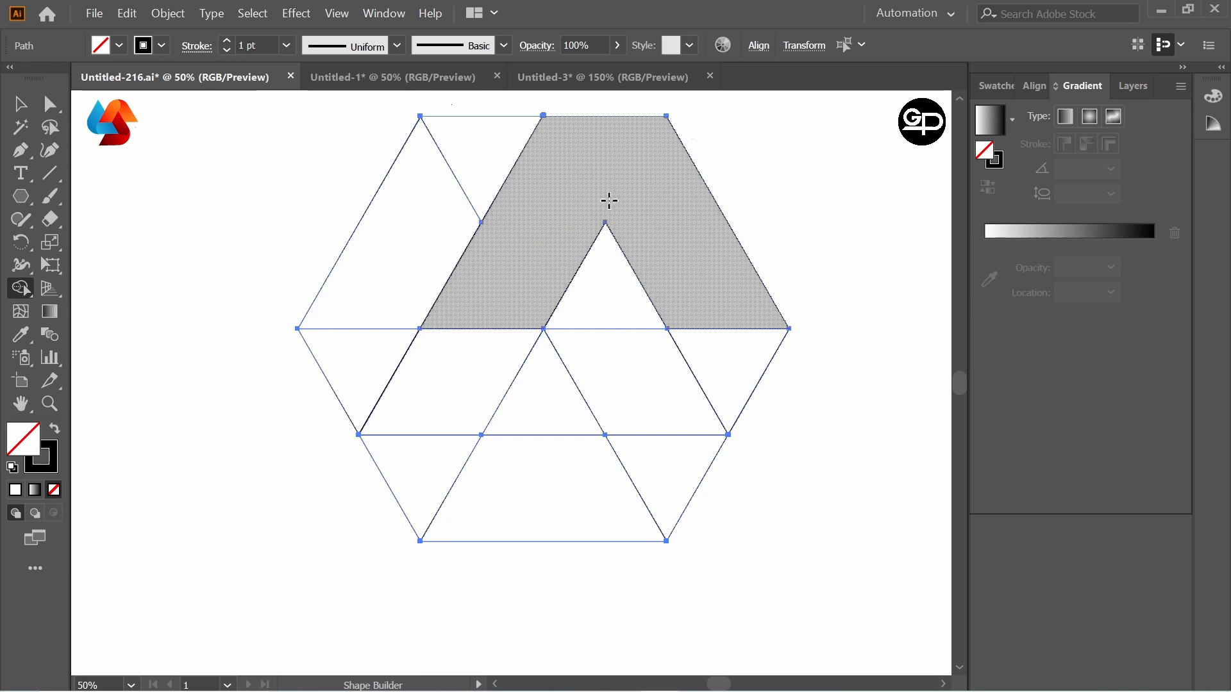
Step: Fill the merged A-shaped region with the black swatch and deselect the artwork
{"action": "left_click", "coordinate": [996, 85]}
{"action": "left_click", "coordinate": [1022, 146]}
{"action": "left_click", "coordinate": [656, 205]}
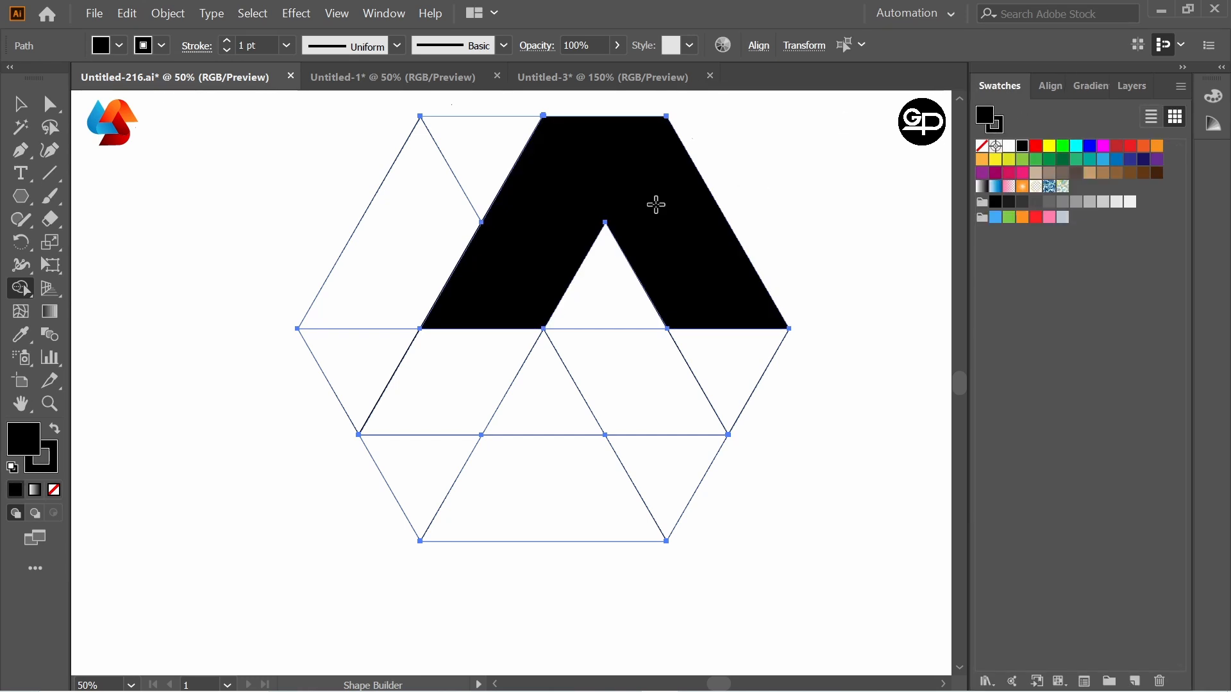
{"action": "left_click", "coordinate": [20, 103]}
{"action": "left_click", "coordinate": [268, 221]}
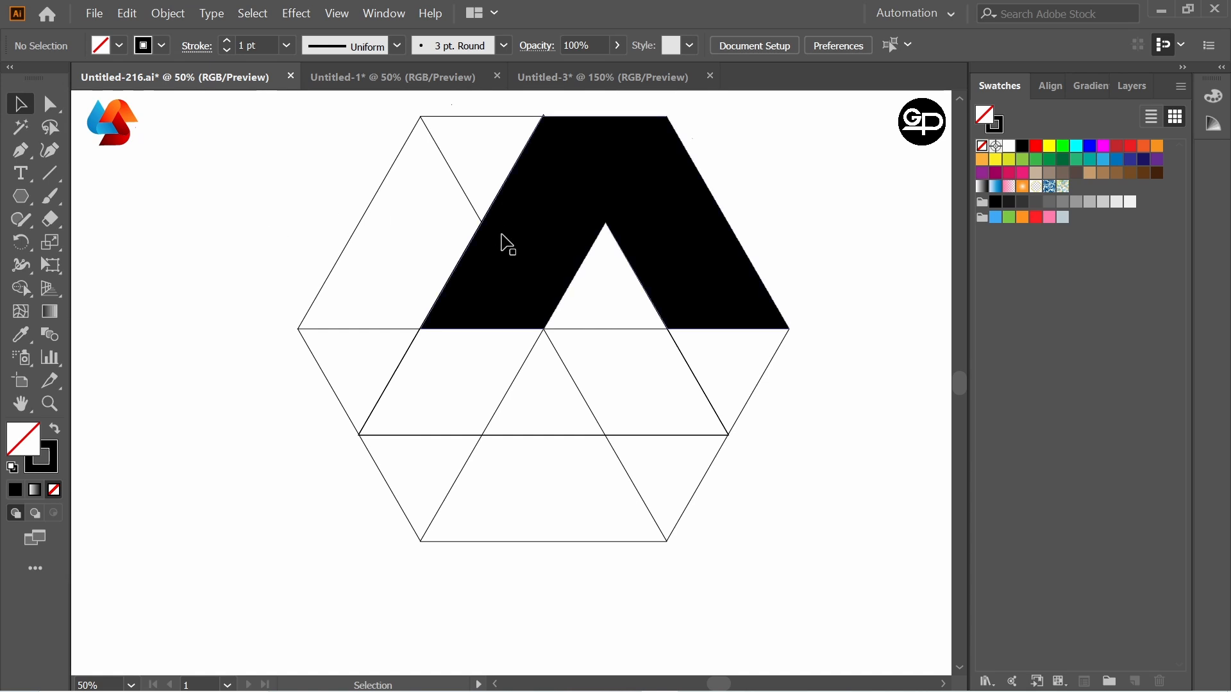
Step: Cut the black A-shaped region, delete the remaining construction lines and paste the shape back
{"action": "left_click", "coordinate": [573, 209]}
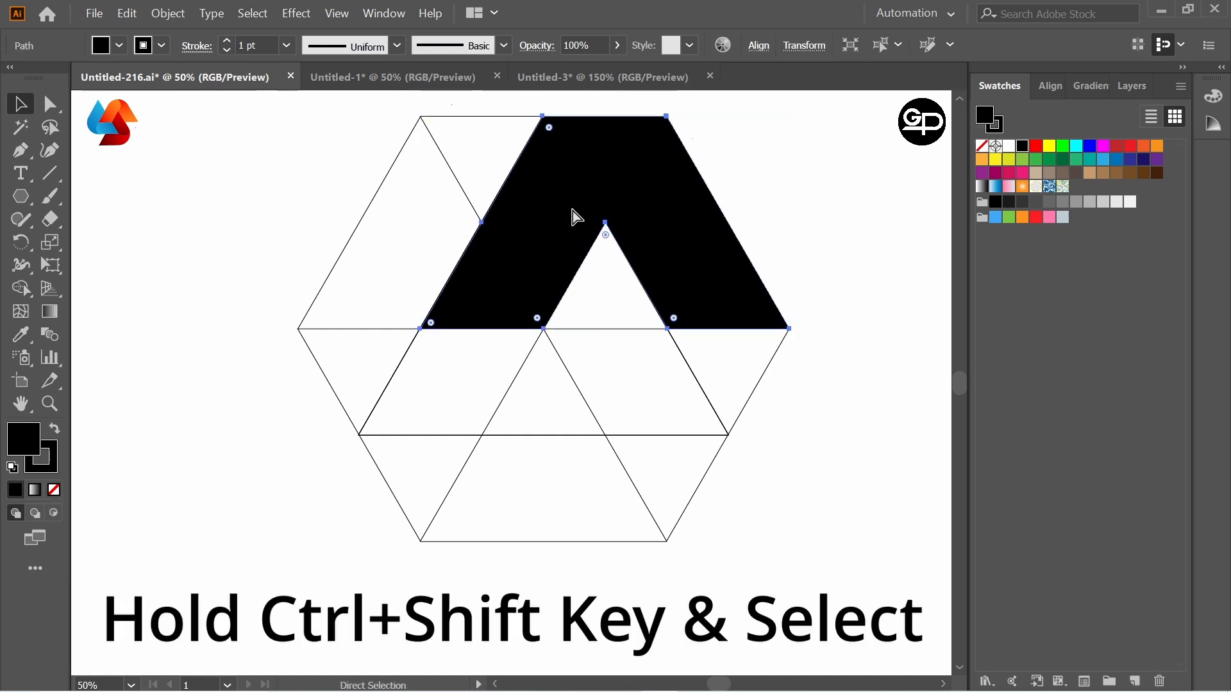
{"action": "key", "text": "Delete"}
{"action": "left_click_drag", "start_coordinate": [572, 344], "coordinate": [685, 428]}
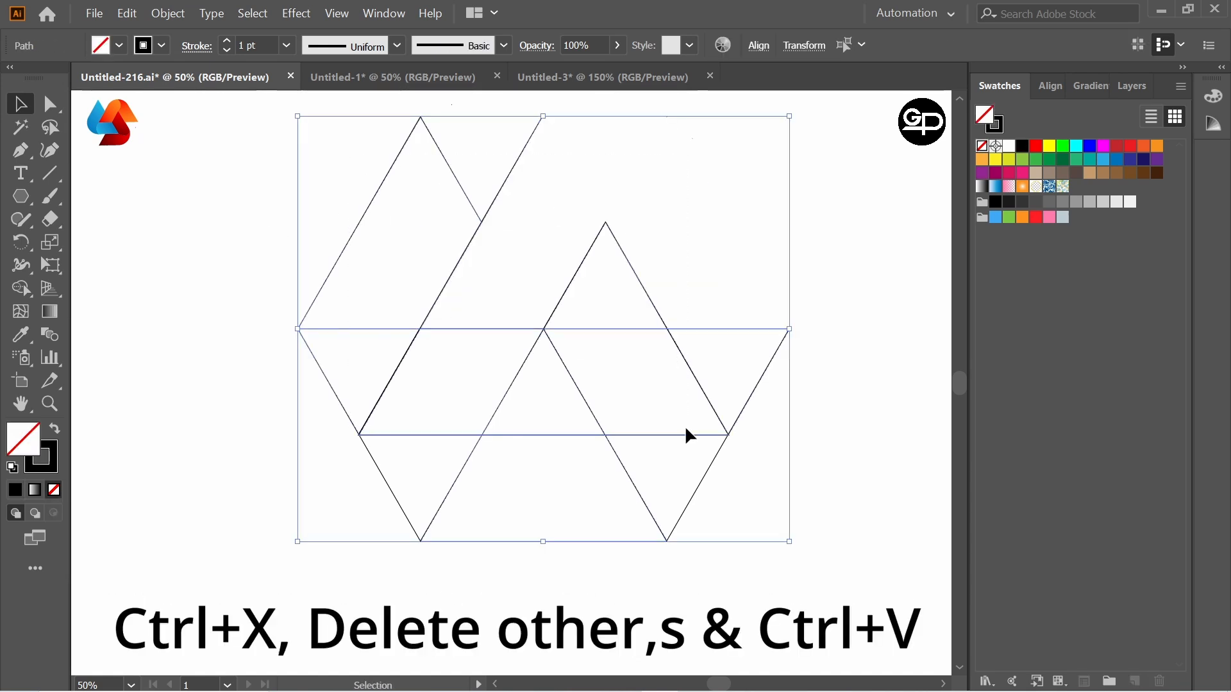
{"action": "key", "text": "ctrl+x"}
{"action": "left_click_drag", "start_coordinate": [475, 446], "coordinate": [783, 576]}
{"action": "key", "text": "Delete"}
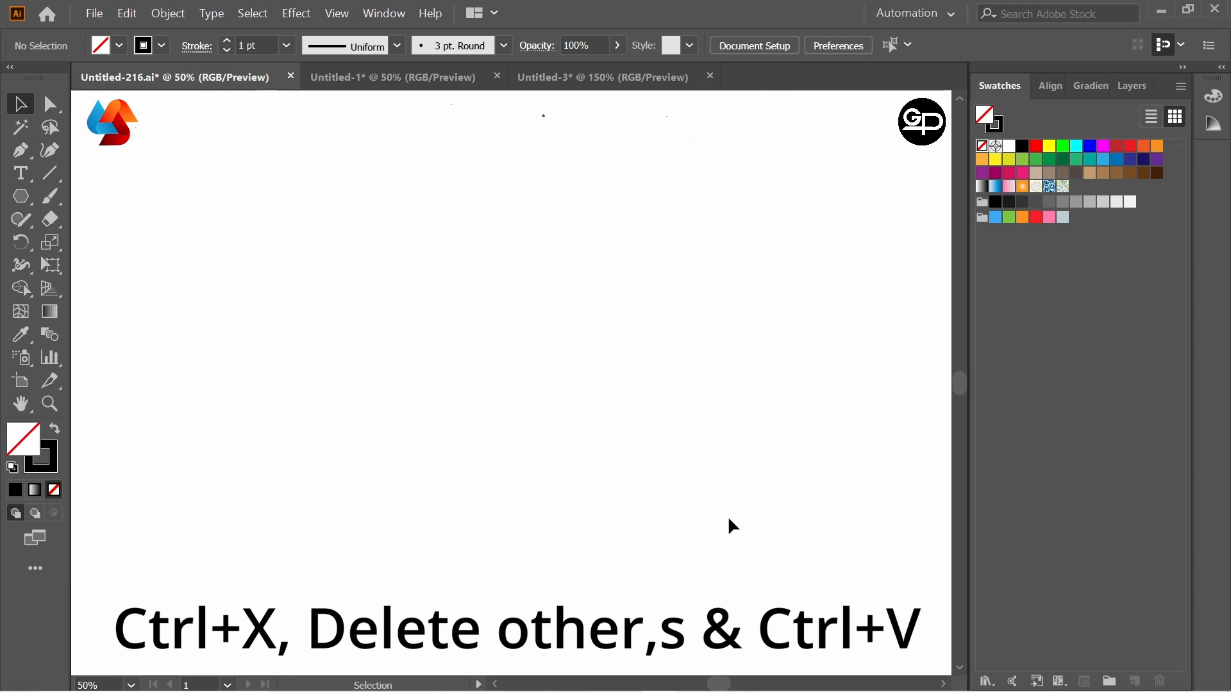
{"action": "key", "text": "ctrl+v"}
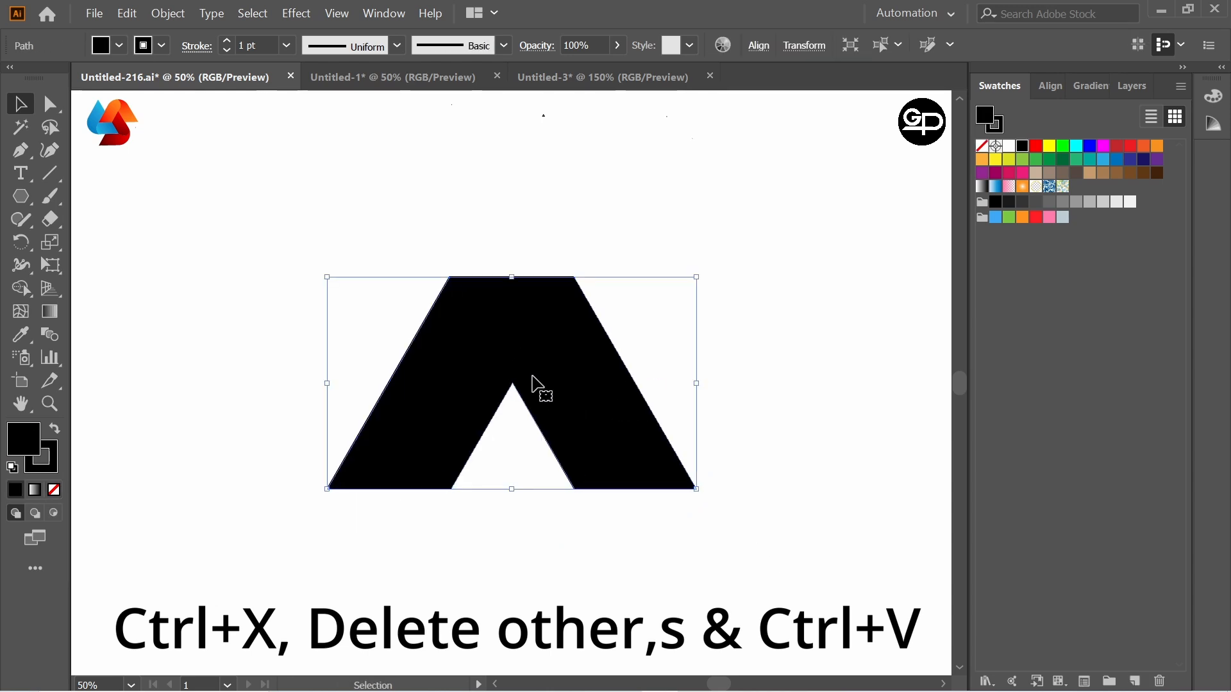
Step: Move the black shape to the upper middle of the artboard and scale it down
{"action": "left_click_drag", "start_coordinate": [512, 347], "coordinate": [565, 278]}
{"action": "left_click_drag", "start_coordinate": [728, 420], "coordinate": [672, 387]}
{"action": "left_click", "coordinate": [659, 219]}
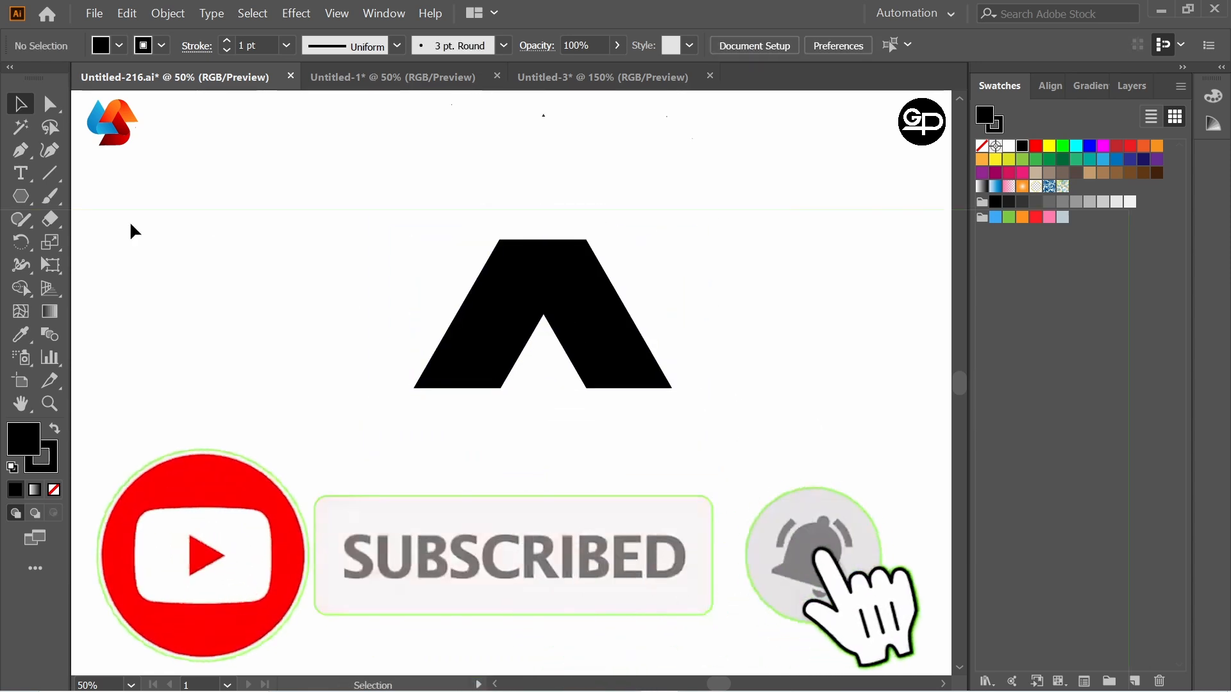
Step: Round the two top corners of the black shape into one continuous arch using the Direct Selection tool
{"action": "left_click_drag", "start_coordinate": [50, 105], "coordinate": [117, 115]}
{"action": "key", "text": "ctrl+equal"}
{"action": "left_click_drag", "start_coordinate": [509, 143], "coordinate": [603, 270]}
{"action": "left_click", "coordinate": [711, 218]}
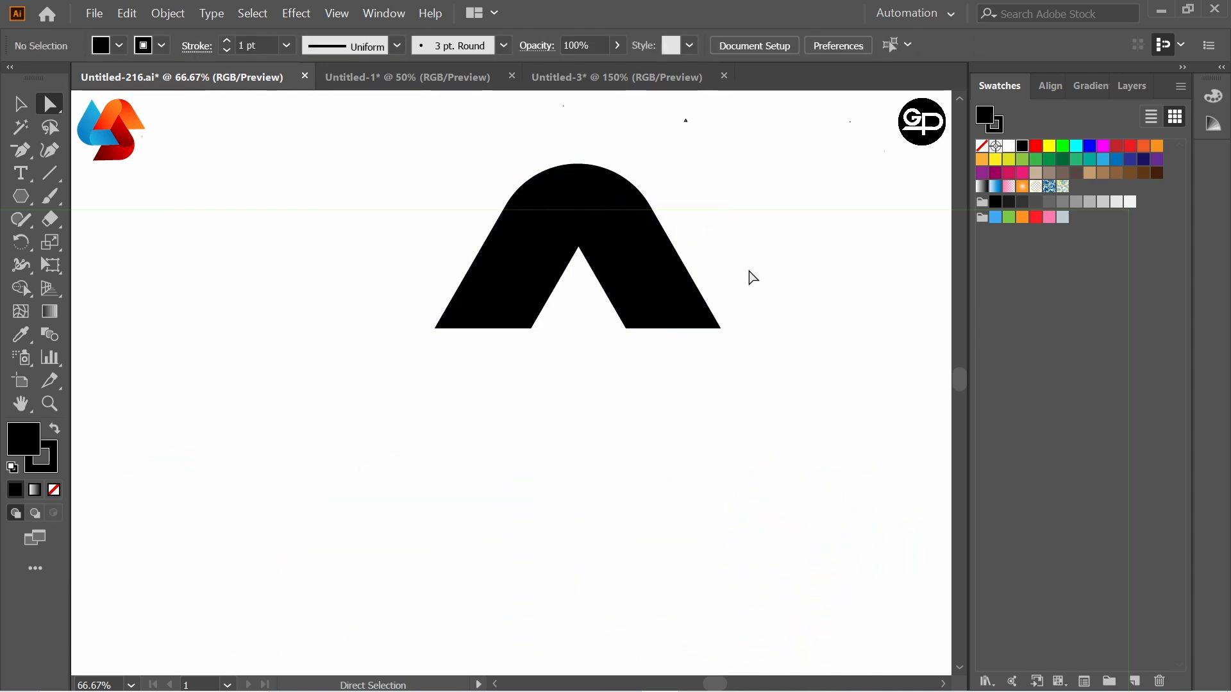
{"action": "left_click_drag", "start_coordinate": [454, 118], "coordinate": [747, 456]}
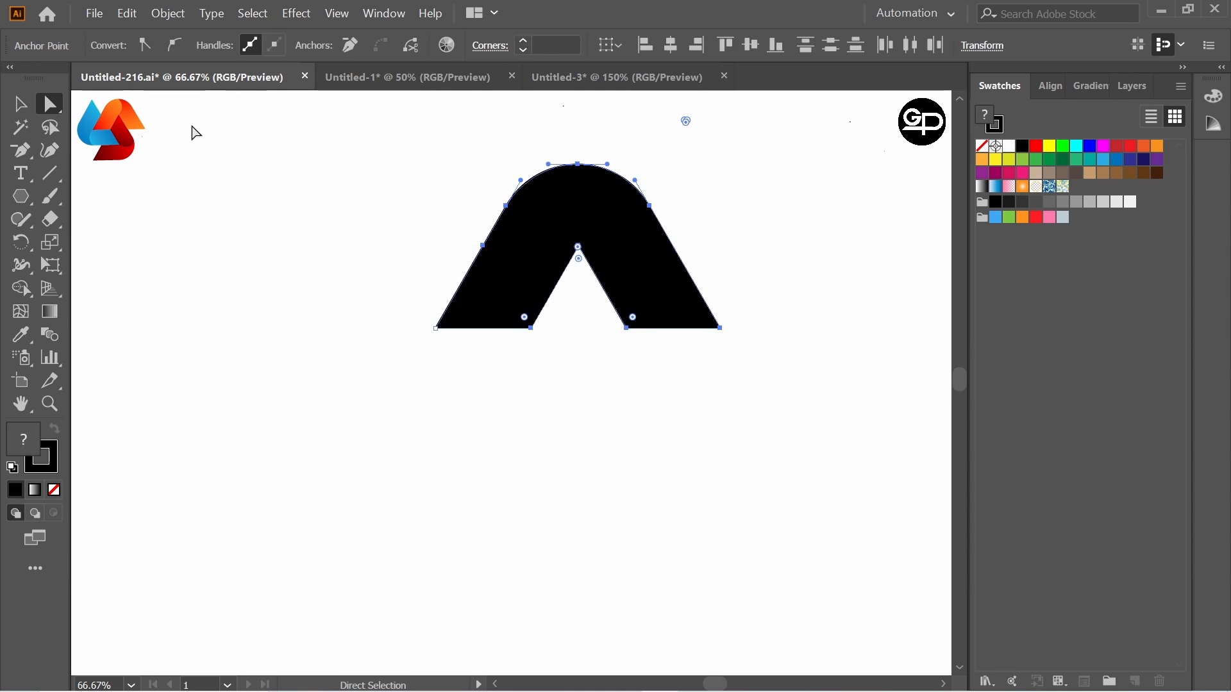
{"action": "left_click", "coordinate": [355, 198]}
Step: Set the arch shape's fill to None so it has only its 1 pt black outline
{"action": "left_click", "coordinate": [17, 106]}
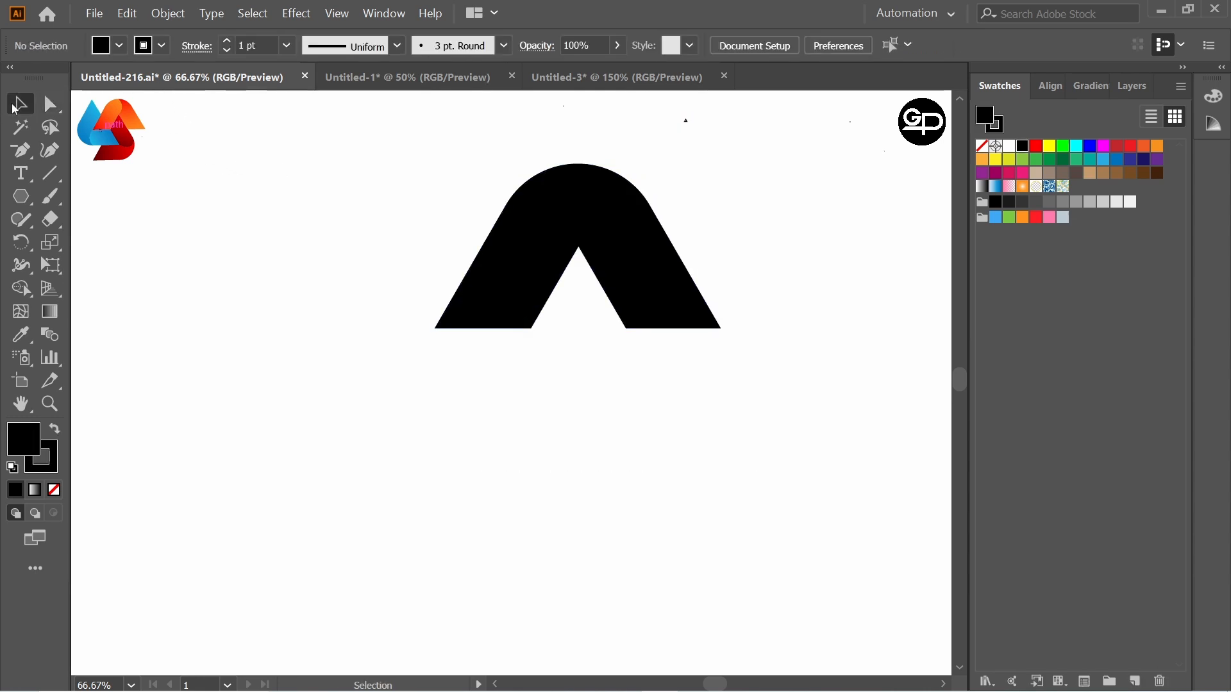
{"action": "left_click_drag", "start_coordinate": [451, 156], "coordinate": [800, 452]}
{"action": "left_click", "coordinate": [120, 47]}
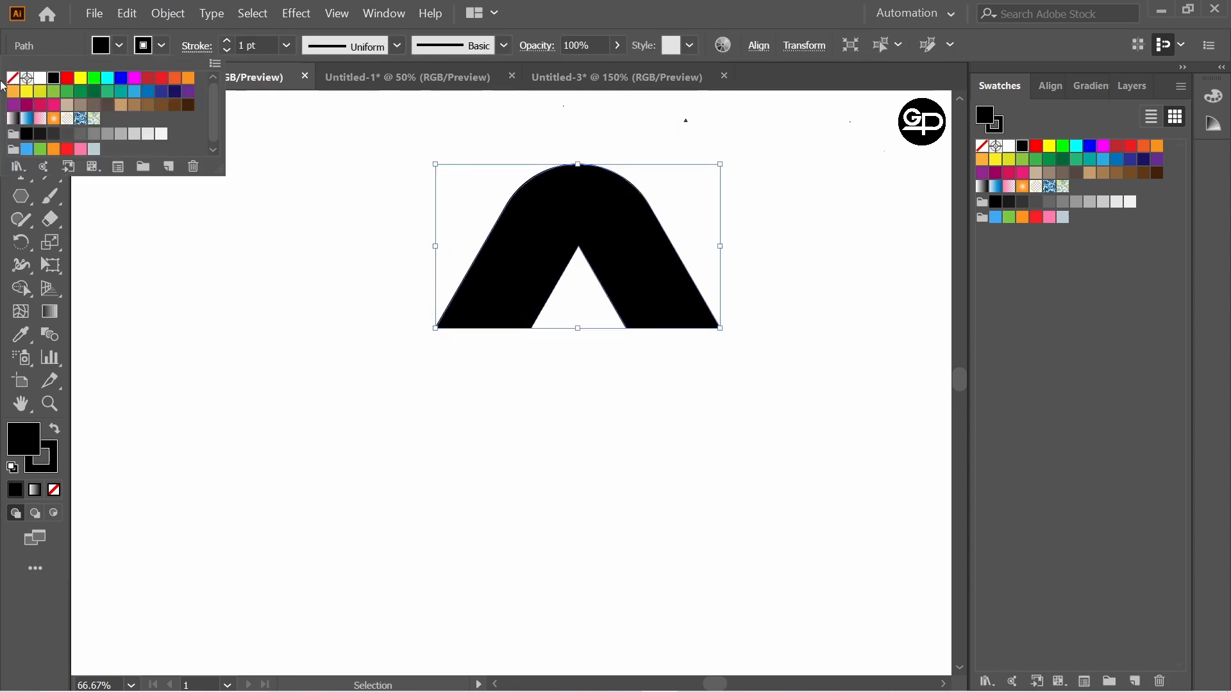
{"action": "left_click", "coordinate": [11, 88]}
{"action": "left_click", "coordinate": [409, 203]}
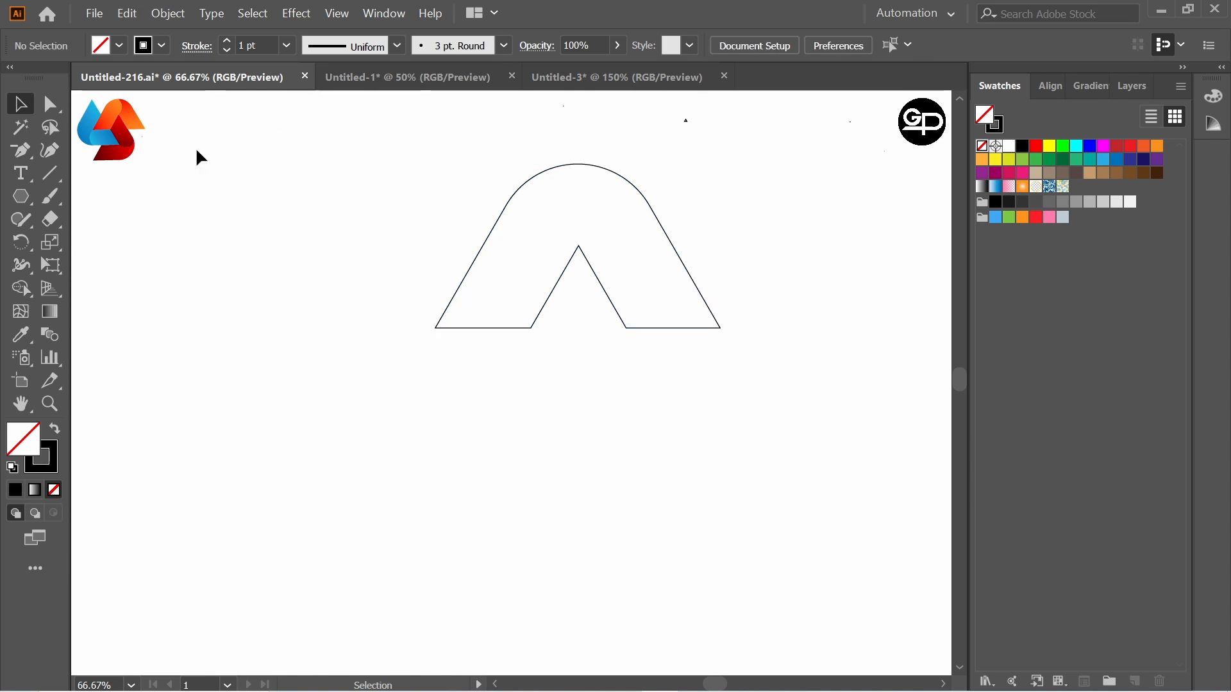
Step: Draw a curved Pen tool path from the arch's inner apex to its left shoulder as the fold line
{"action": "right_click", "coordinate": [23, 152]}
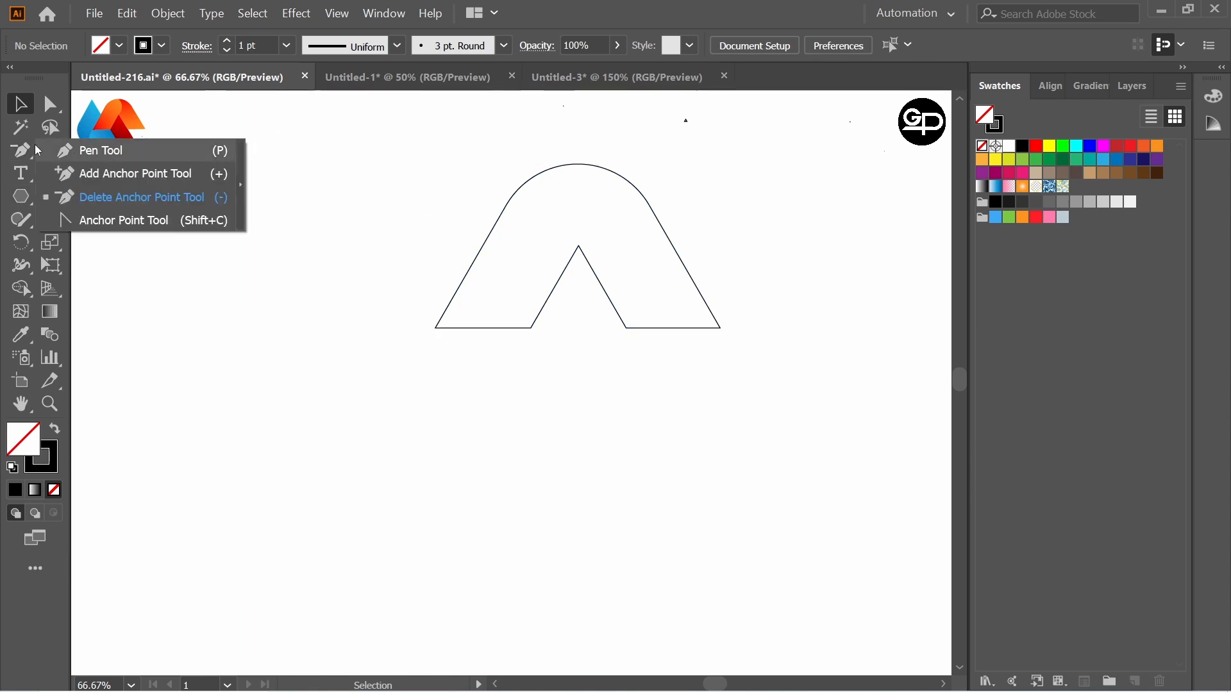
{"action": "left_click", "coordinate": [83, 153]}
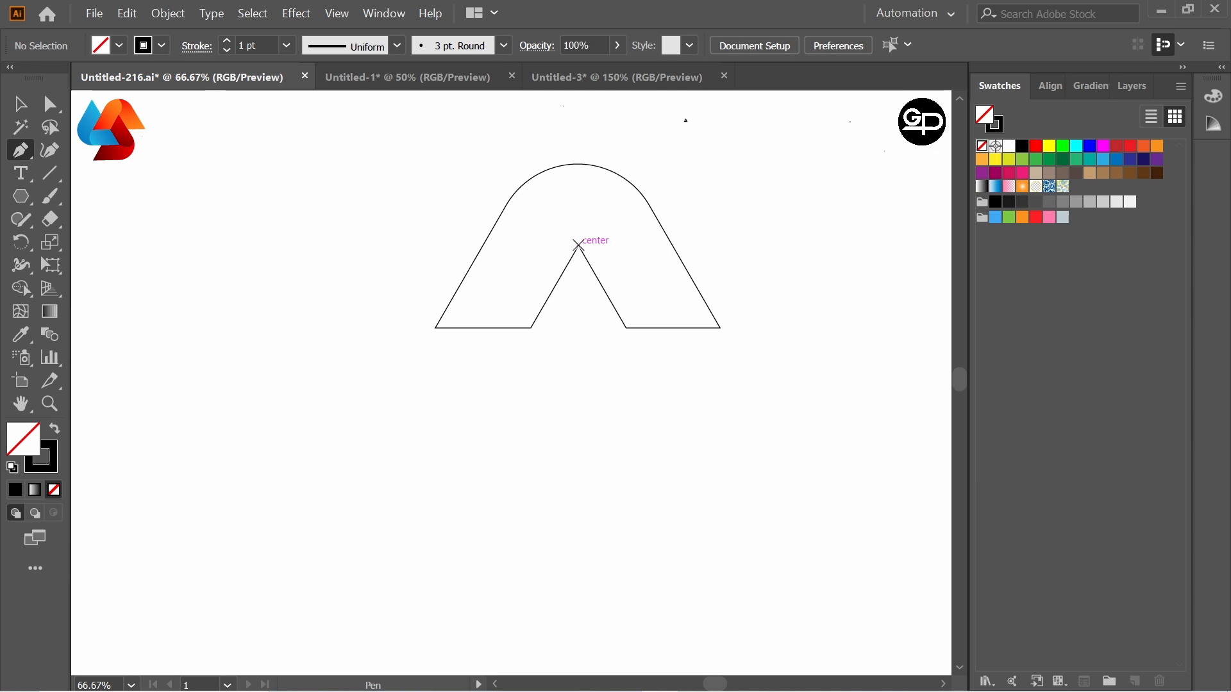
{"action": "left_click", "coordinate": [578, 246]}
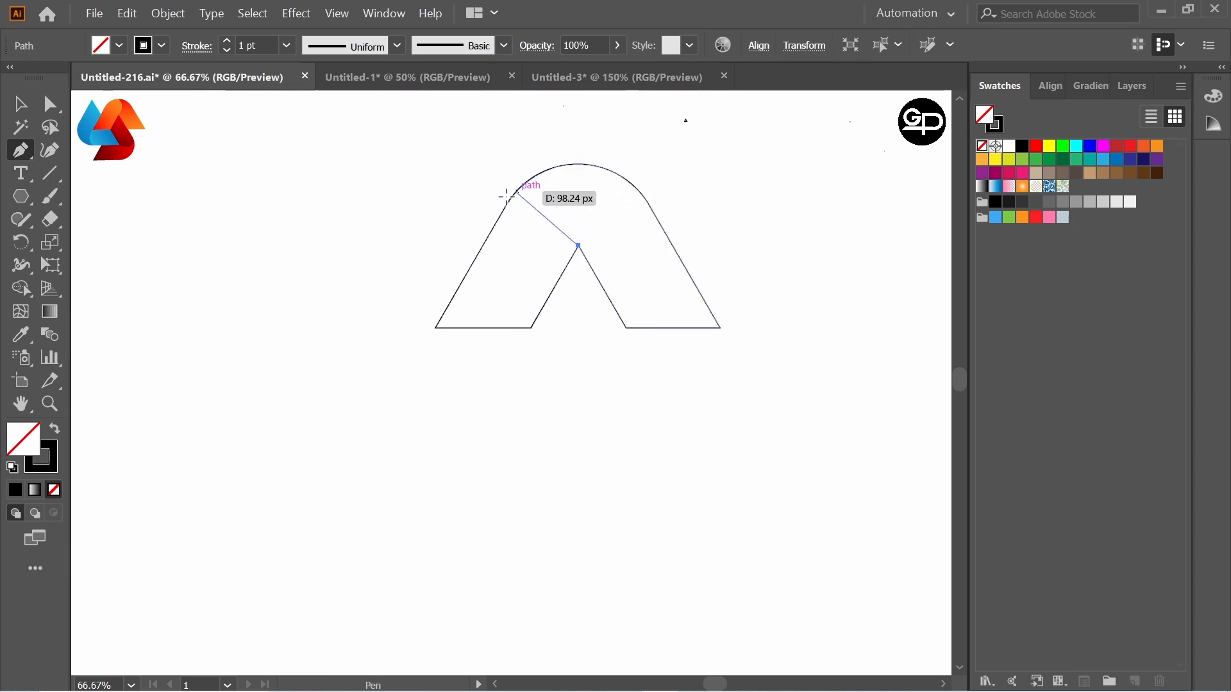
{"action": "left_click_drag", "start_coordinate": [511, 195], "coordinate": [444, 220]}
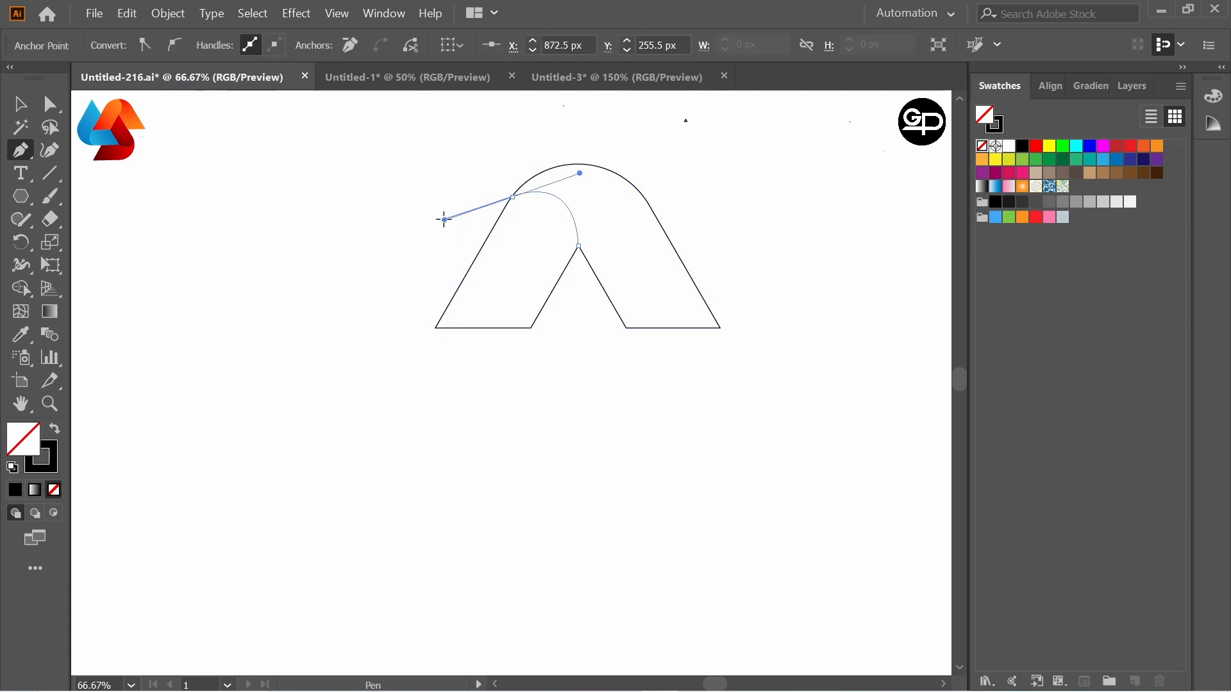
{"action": "left_click", "coordinate": [20, 104]}
{"action": "left_click", "coordinate": [298, 155]}
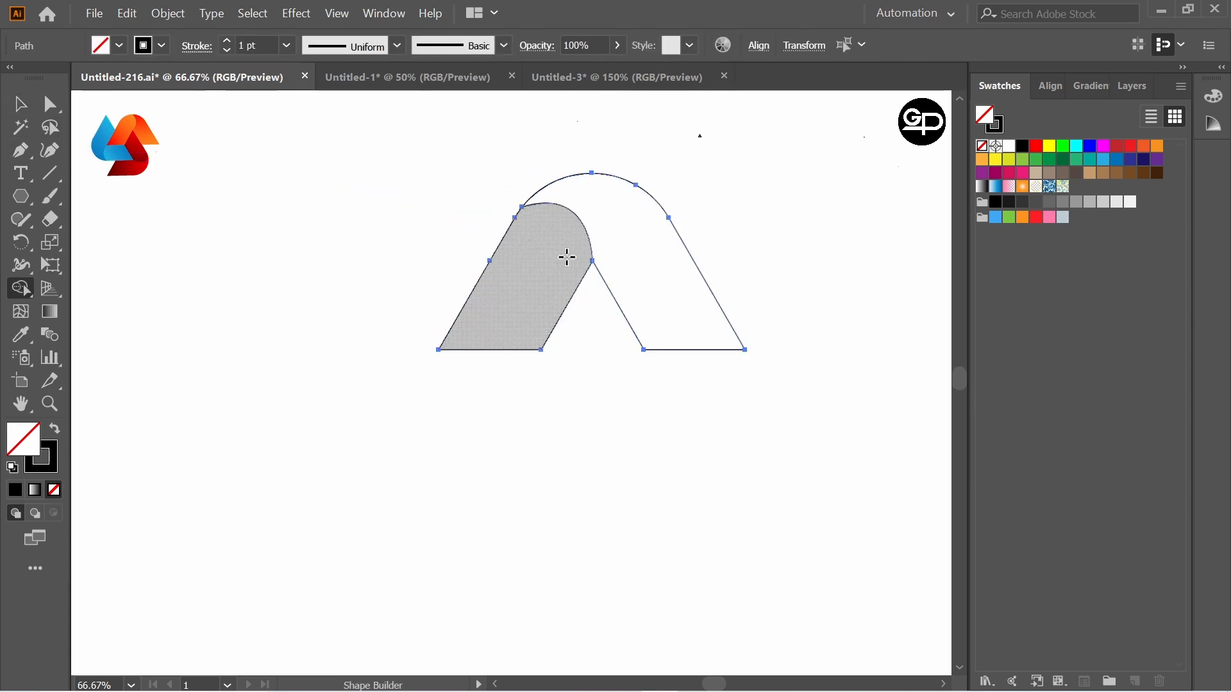
Step: Split the arch along the curved fold line into two separate pieces with the Shape Builder tool
{"action": "left_click", "coordinate": [648, 251]}
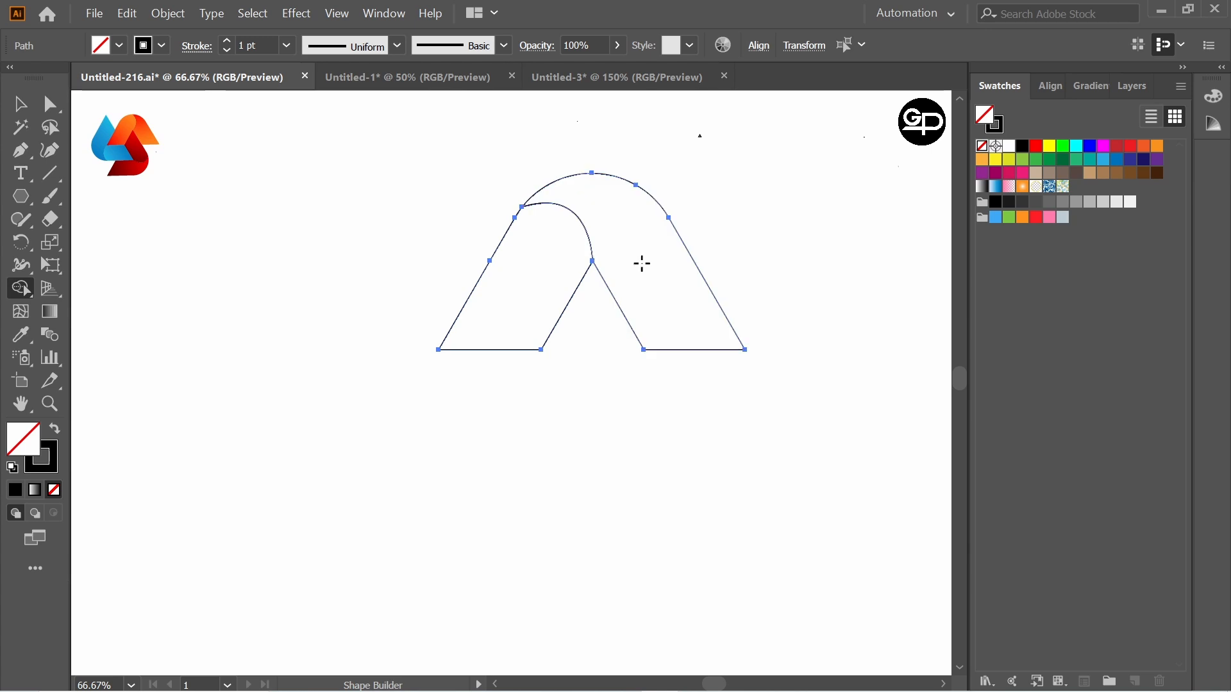
{"action": "left_click", "coordinate": [21, 103]}
{"action": "left_click", "coordinate": [330, 198]}
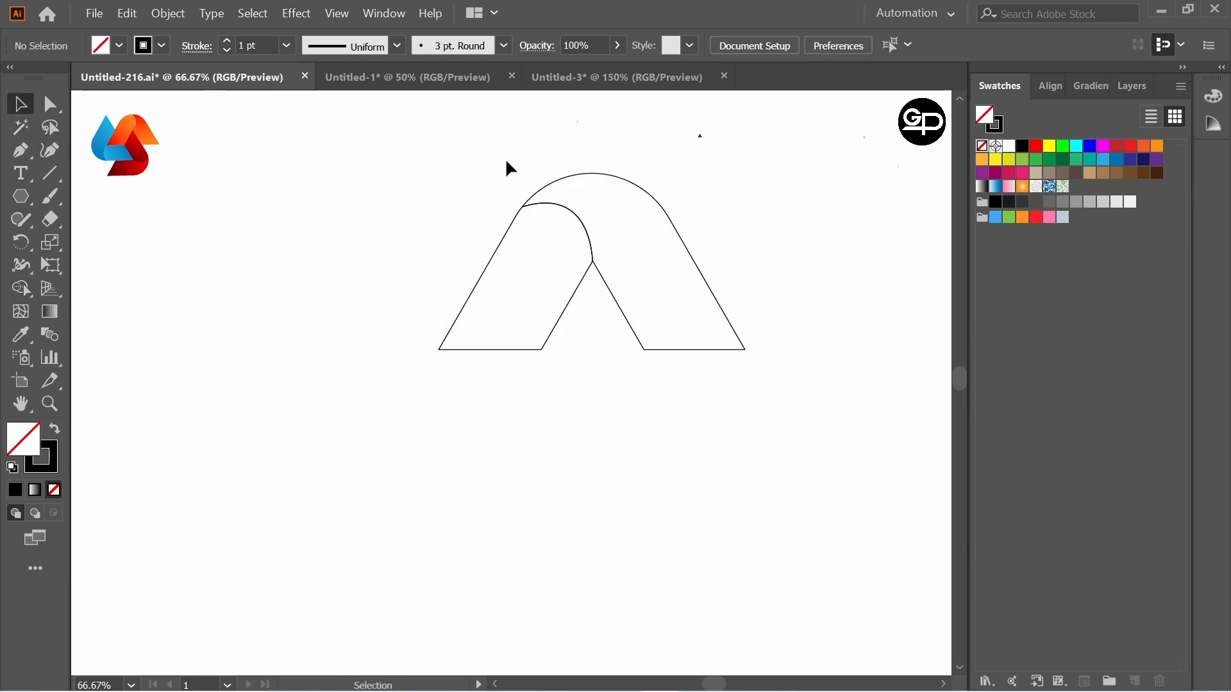
Step: Create two rotated copies of both arch pieces at 360/3 degree intervals around the left leg's inner bottom corner
{"action": "left_click_drag", "start_coordinate": [507, 163], "coordinate": [737, 382]}
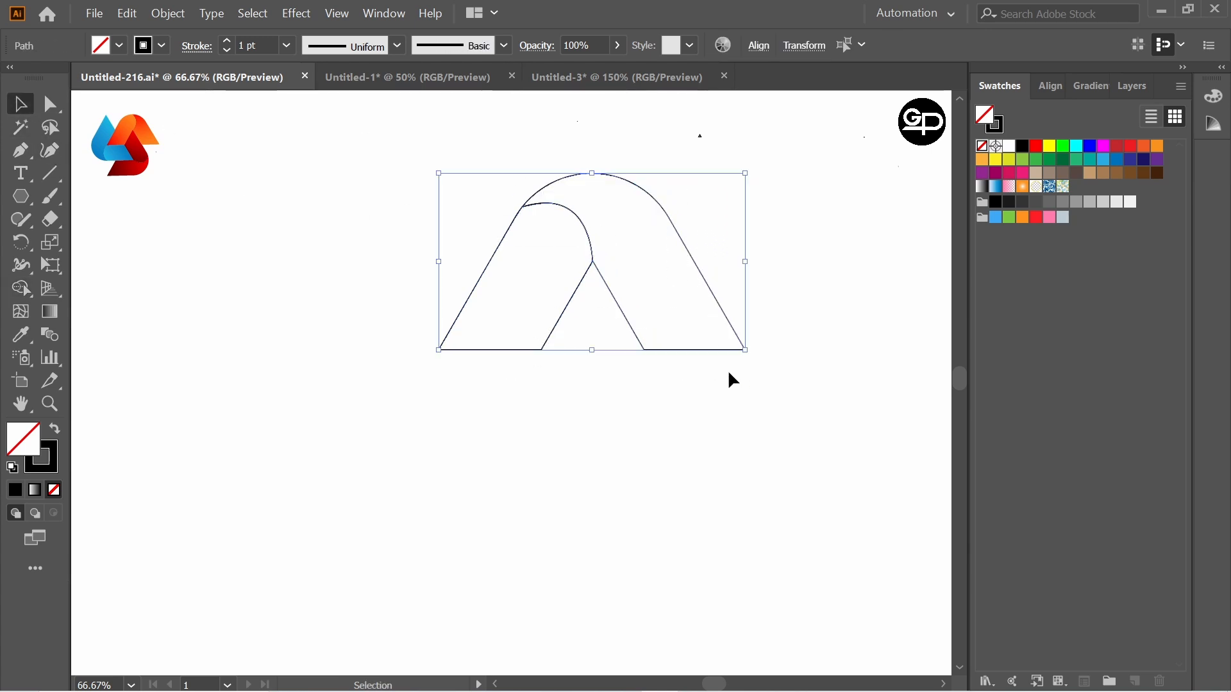
{"action": "left_click", "coordinate": [22, 245]}
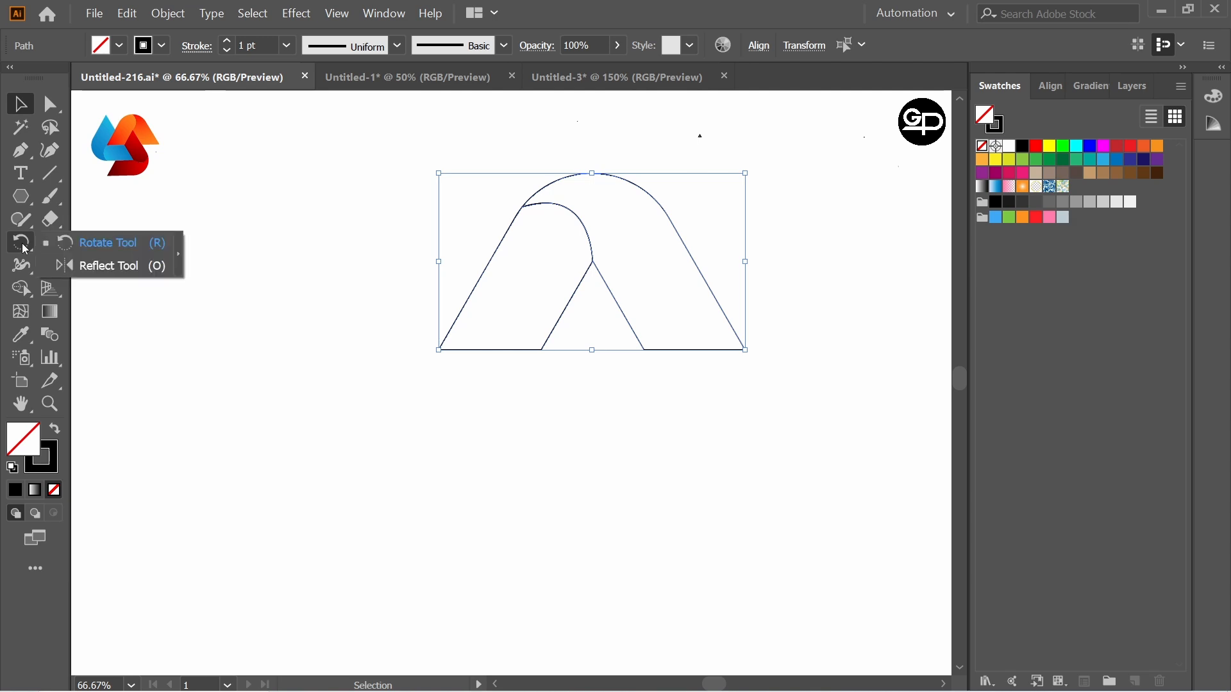
{"action": "left_click", "coordinate": [100, 244]}
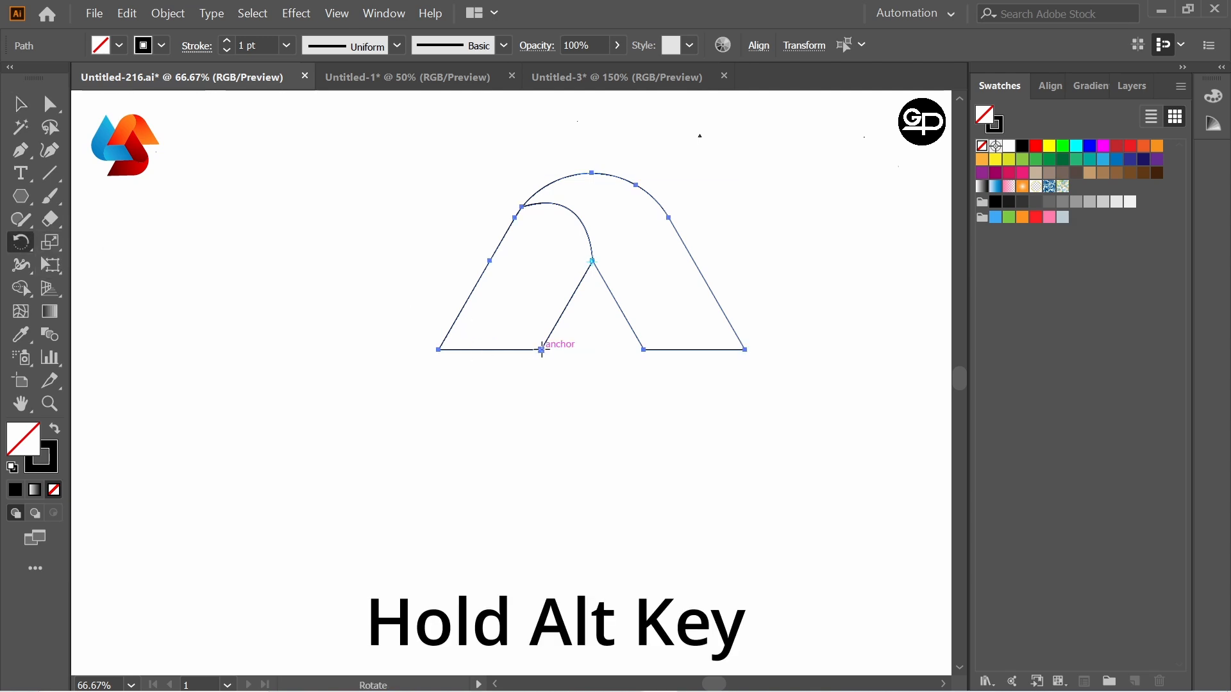
{"action": "left_click", "coordinate": [542, 350], "text": "alt"}
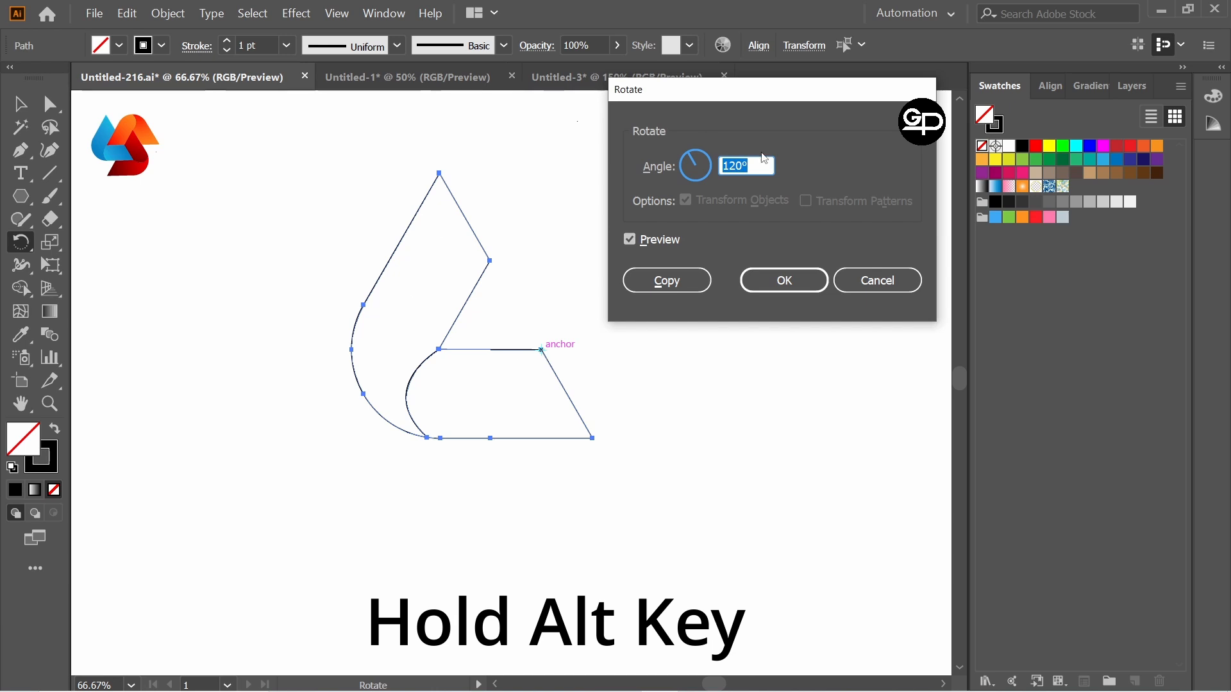
{"action": "type", "text": "360/3"}
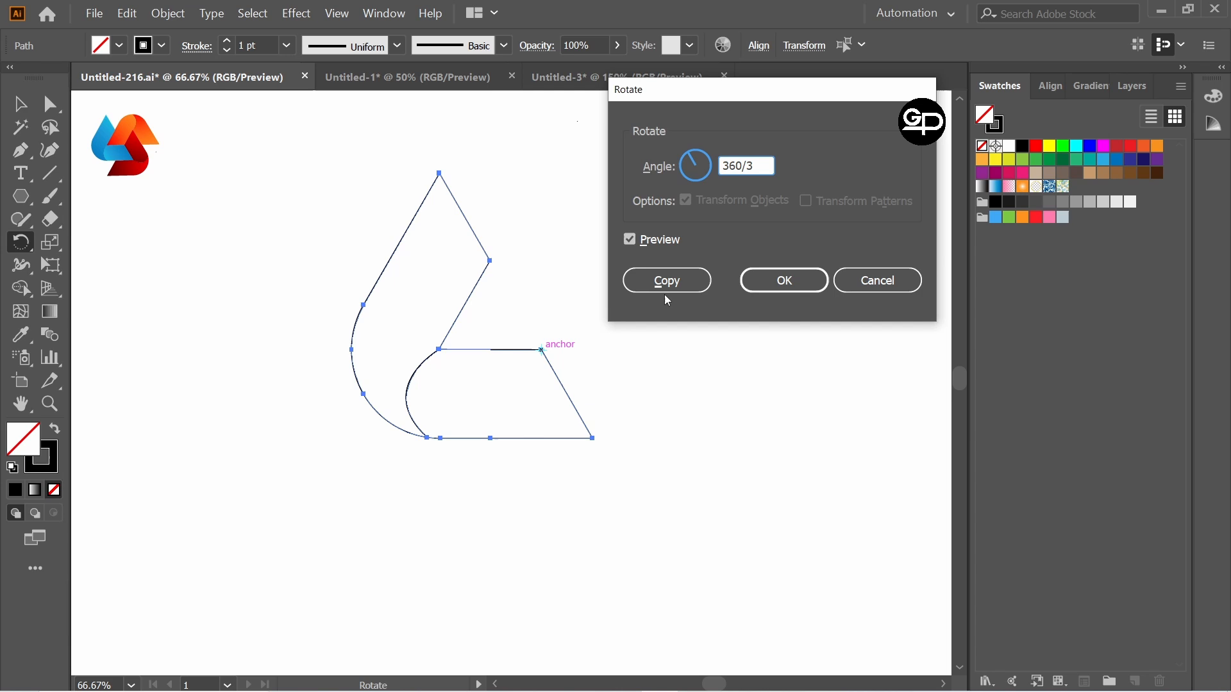
{"action": "left_click", "coordinate": [668, 281]}
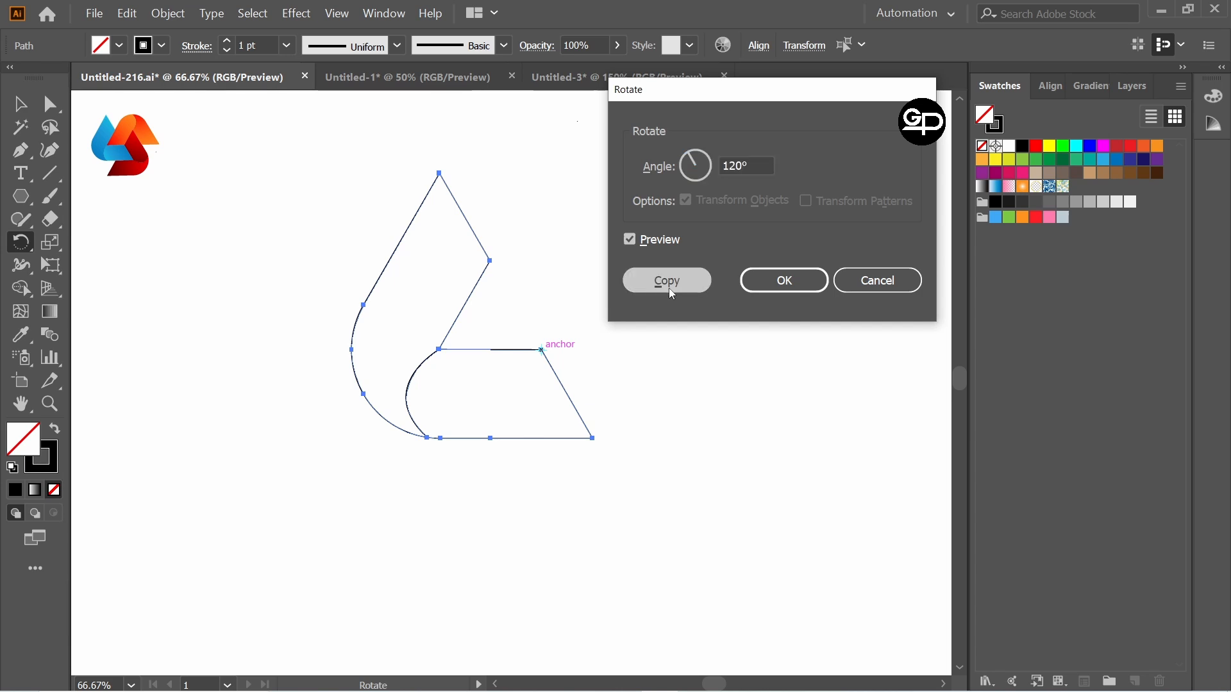
{"action": "key", "text": "ctrl+d"}
{"action": "key", "text": "ctrl+z"}
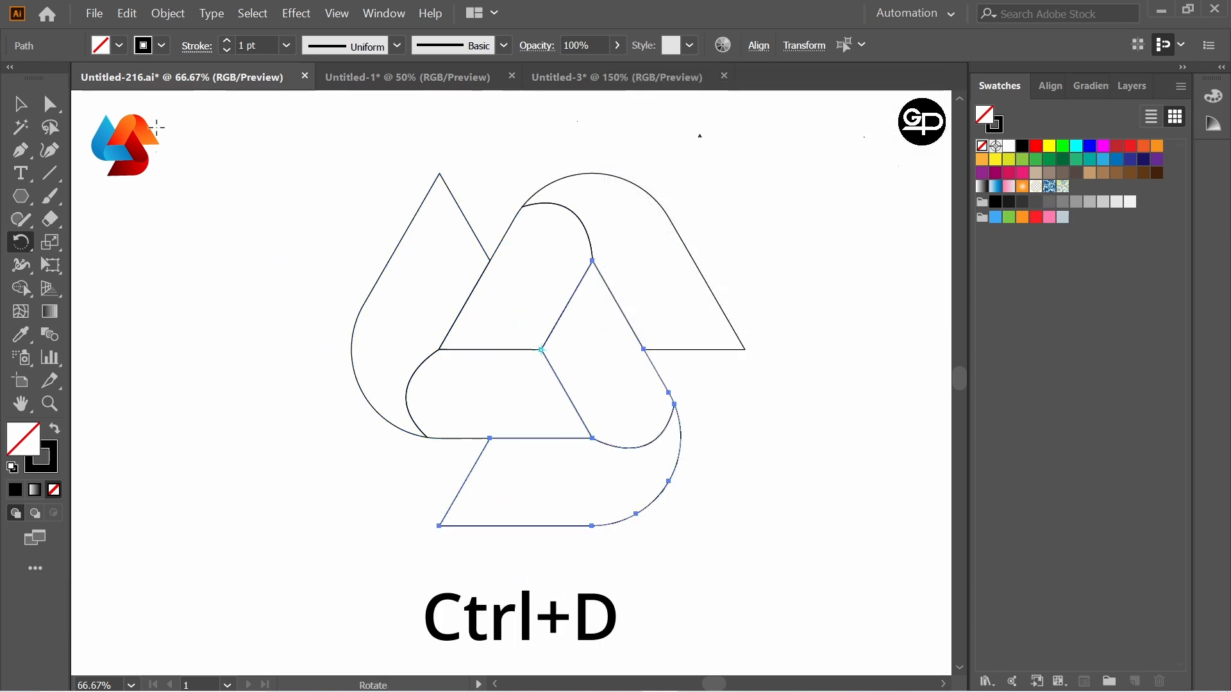
Step: Select the complete three-part outline and enlarge it slightly around its center
{"action": "left_click", "coordinate": [20, 104]}
{"action": "left_click", "coordinate": [298, 181]}
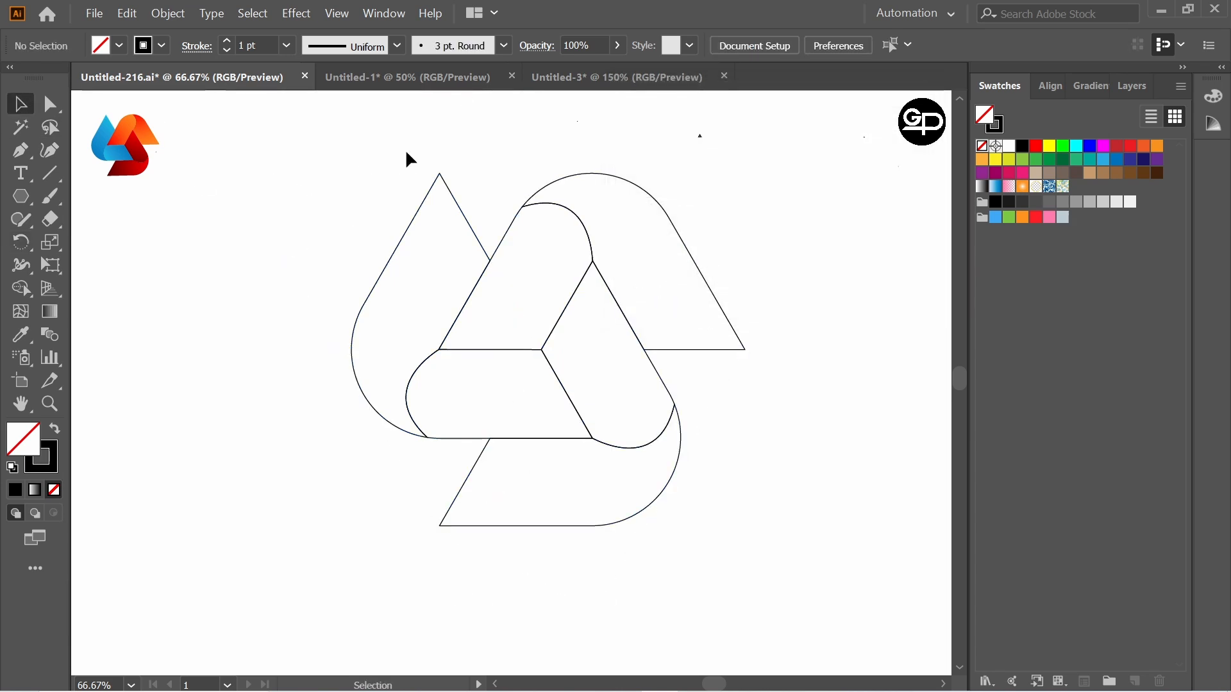
{"action": "left_click_drag", "start_coordinate": [405, 148], "coordinate": [764, 542]}
{"action": "left_click", "coordinate": [814, 297]}
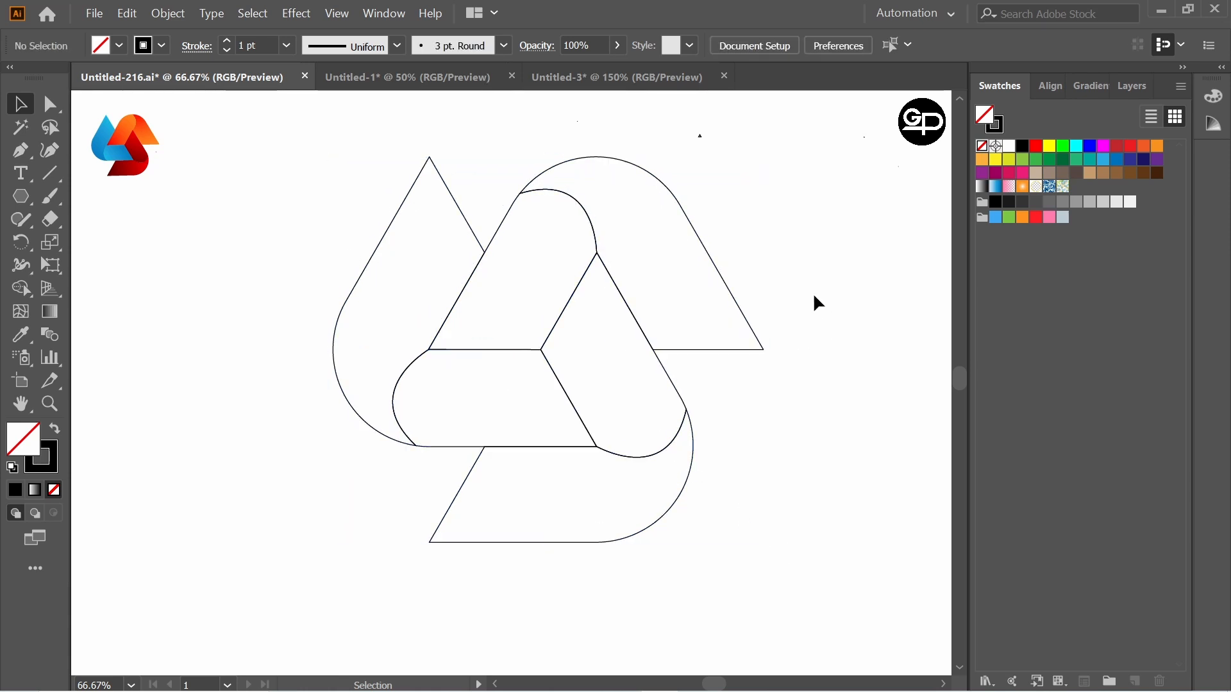
Step: Fill the upper right arch piece with the Summer gradient and change its white color stop to red
{"action": "left_click", "coordinate": [717, 272]}
{"action": "left_click", "coordinate": [1103, 92]}
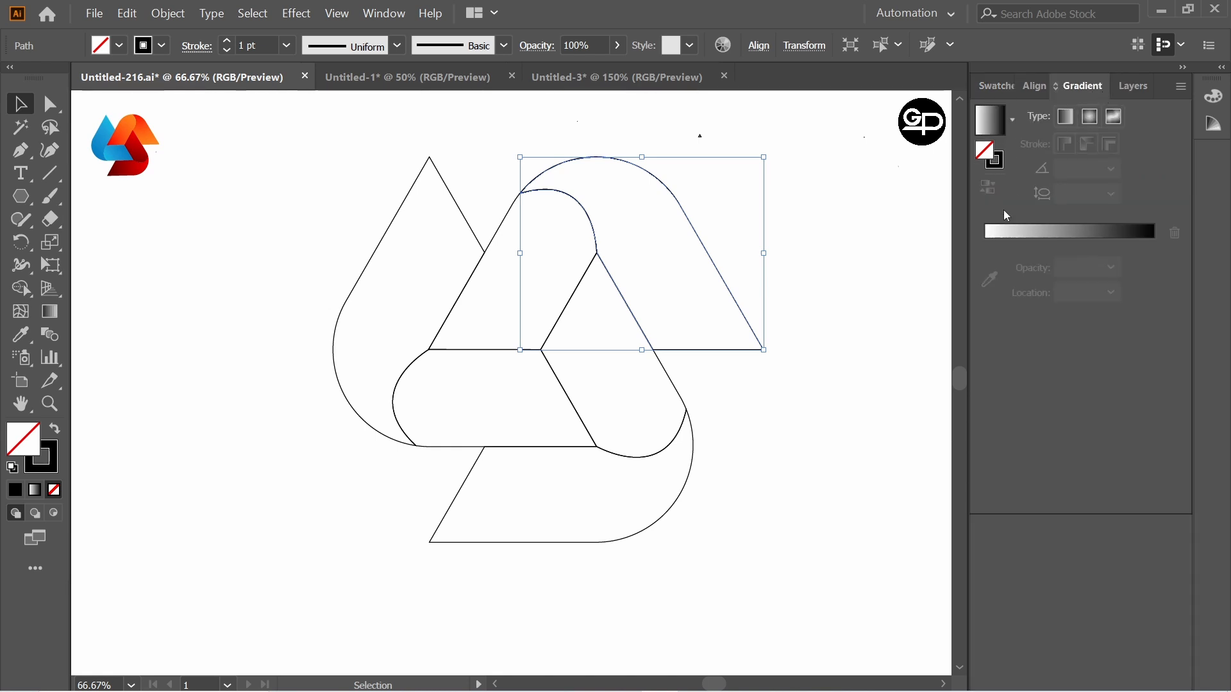
{"action": "left_click", "coordinate": [1012, 120]}
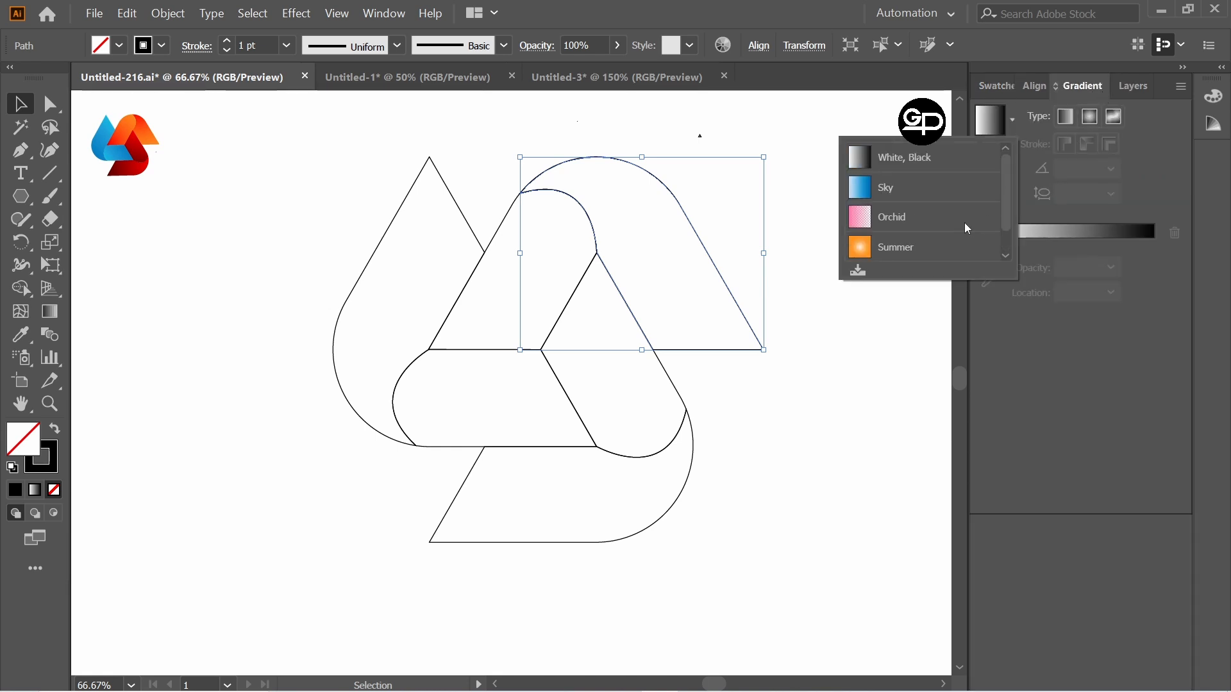
{"action": "left_click", "coordinate": [939, 258]}
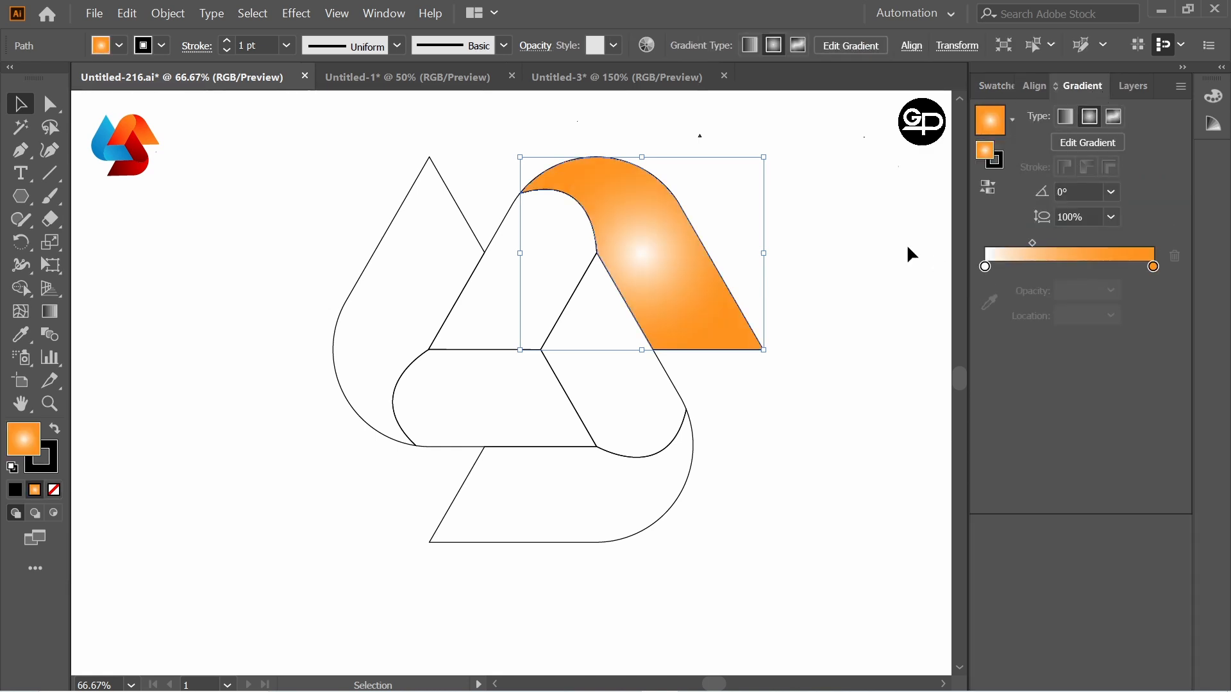
{"action": "double_click", "coordinate": [985, 267]}
{"action": "left_click", "coordinate": [961, 329]}
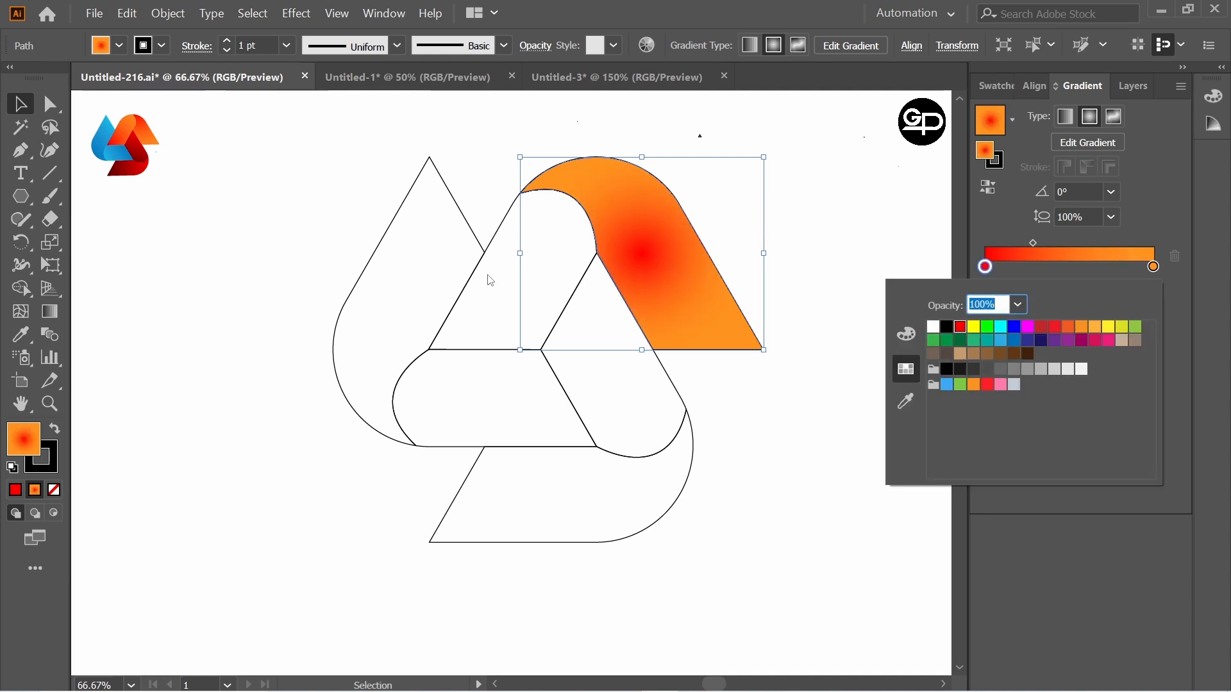
{"action": "key", "text": "Escape"}
Step: Apply the same red-to-orange radial gradient to the upper arch's left leg piece
{"action": "left_click", "coordinate": [485, 241]}
{"action": "left_click", "coordinate": [500, 225]}
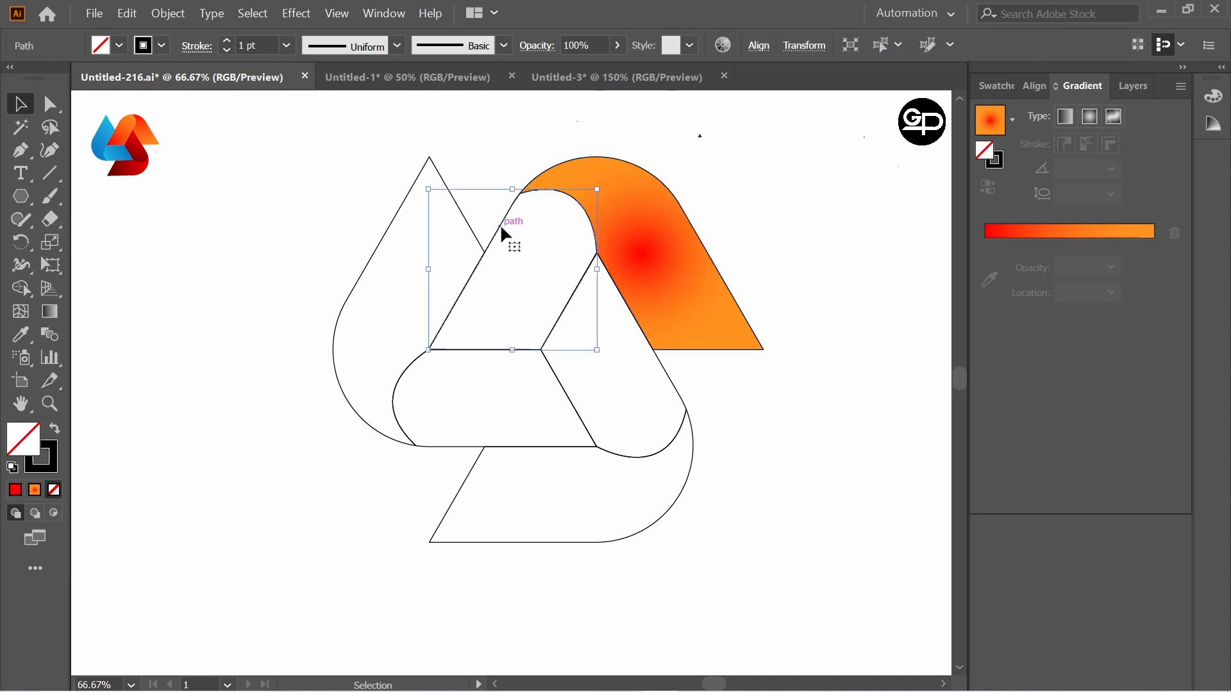
{"action": "left_click", "coordinate": [990, 120]}
{"action": "left_click", "coordinate": [849, 238]}
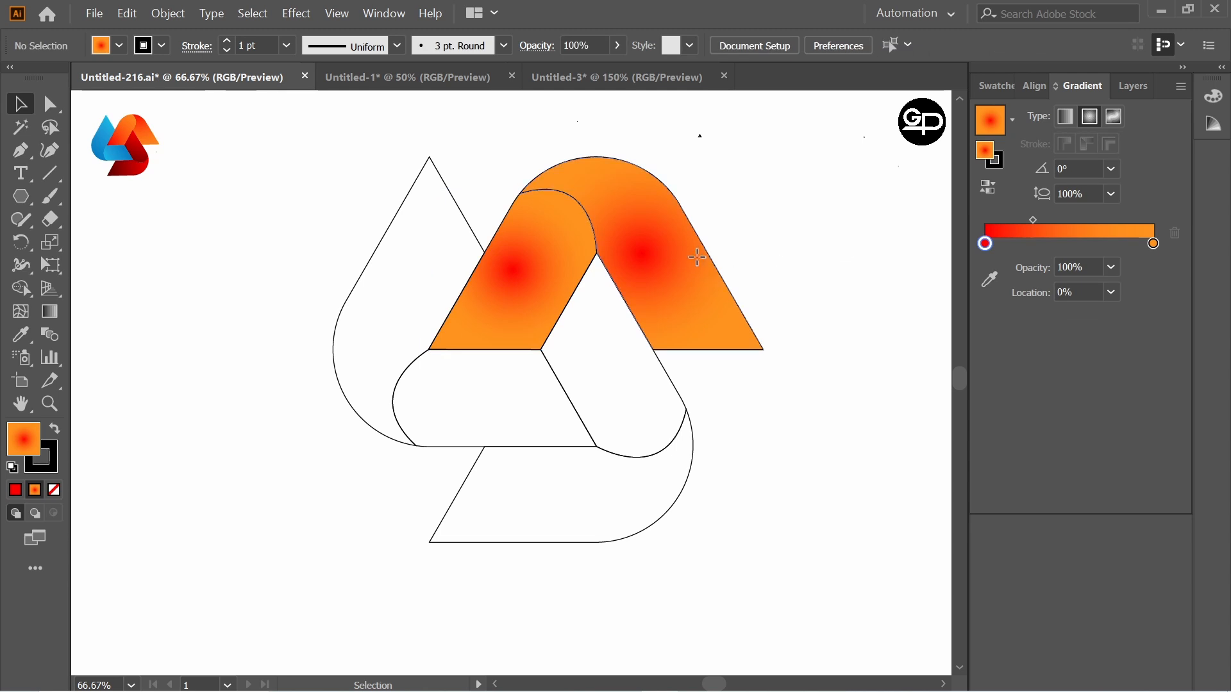
Step: Redirect the right arch piece's gradient so red starts beyond its lower right foot and orange ends at the upper left
{"action": "left_click", "coordinate": [697, 257]}
{"action": "left_click", "coordinate": [50, 323]}
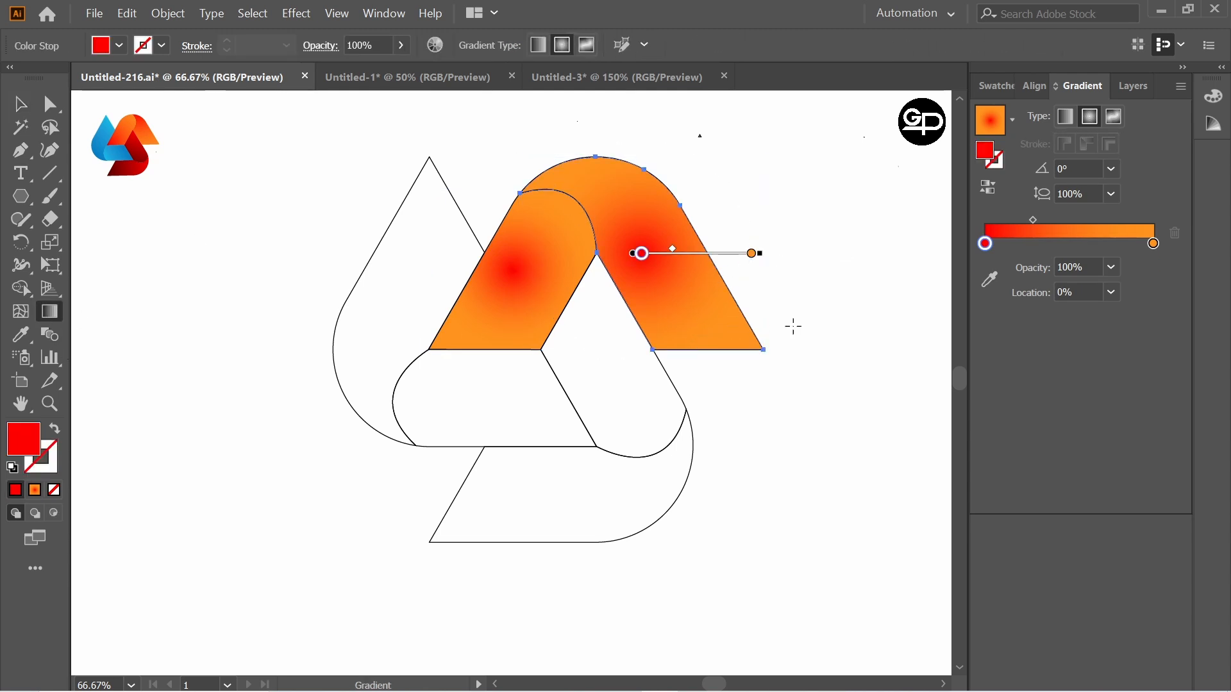
{"action": "left_click_drag", "start_coordinate": [802, 334], "coordinate": [527, 172]}
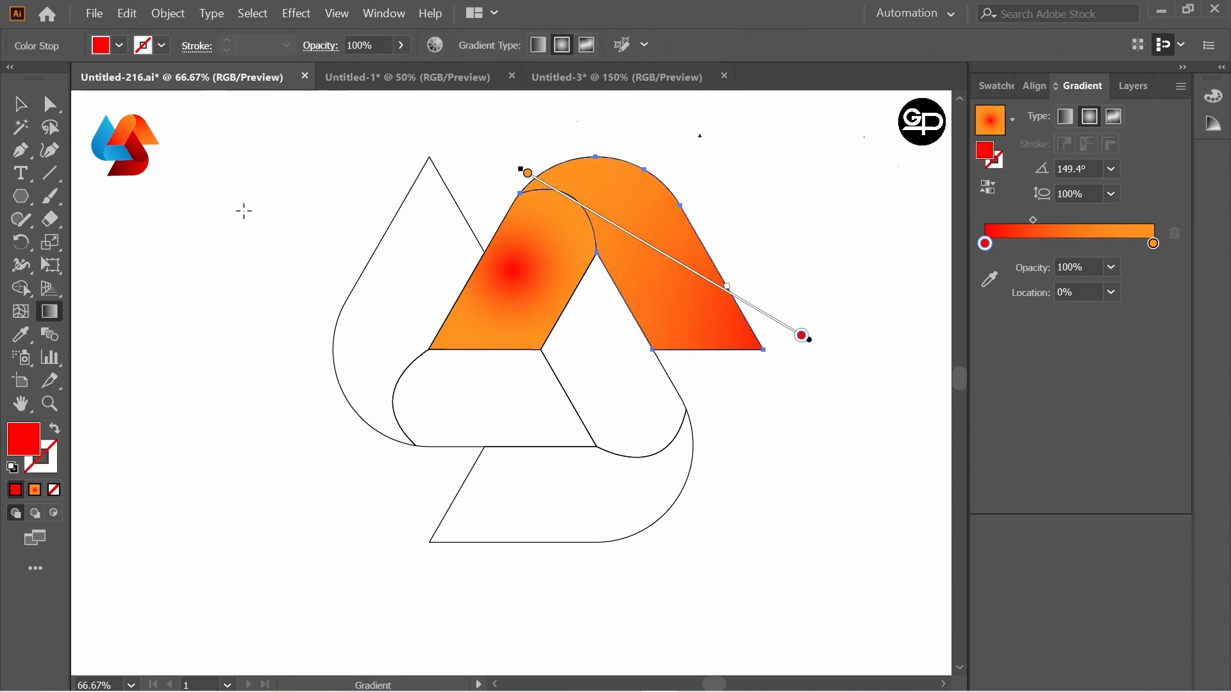
{"action": "key", "text": "v"}
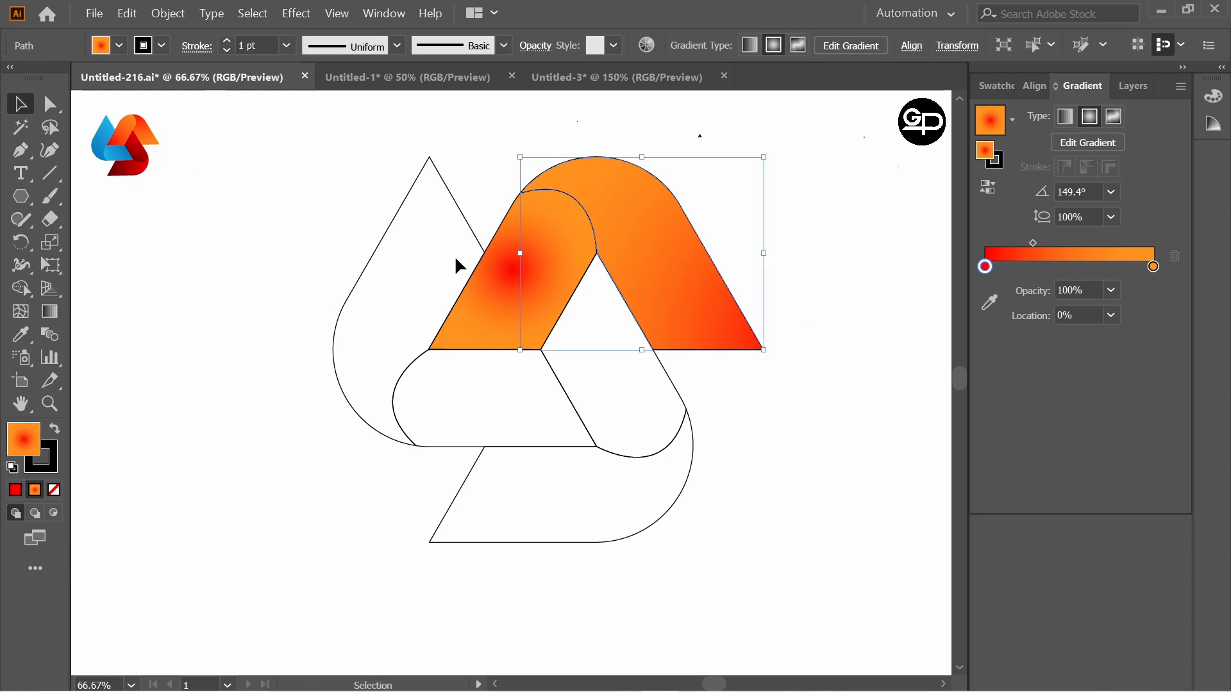
Step: Redirect the left leg's gradient so red starts above its rounded top and orange ends below its foot
{"action": "left_click", "coordinate": [550, 274]}
{"action": "left_click", "coordinate": [50, 313]}
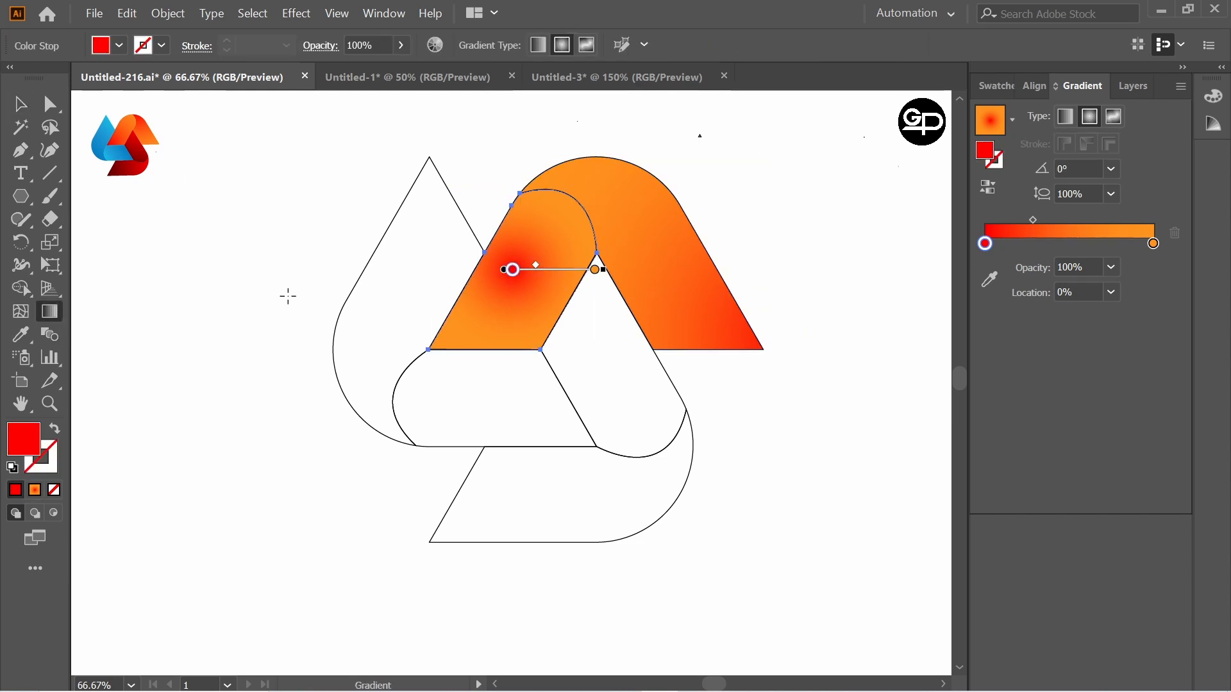
{"action": "mouse_move", "coordinate": [616, 131]}
{"action": "left_mouse_down"}
{"action": "mouse_move", "coordinate": [503, 286]}
{"action": "mouse_move", "coordinate": [444, 401]}
{"action": "left_mouse_up"}
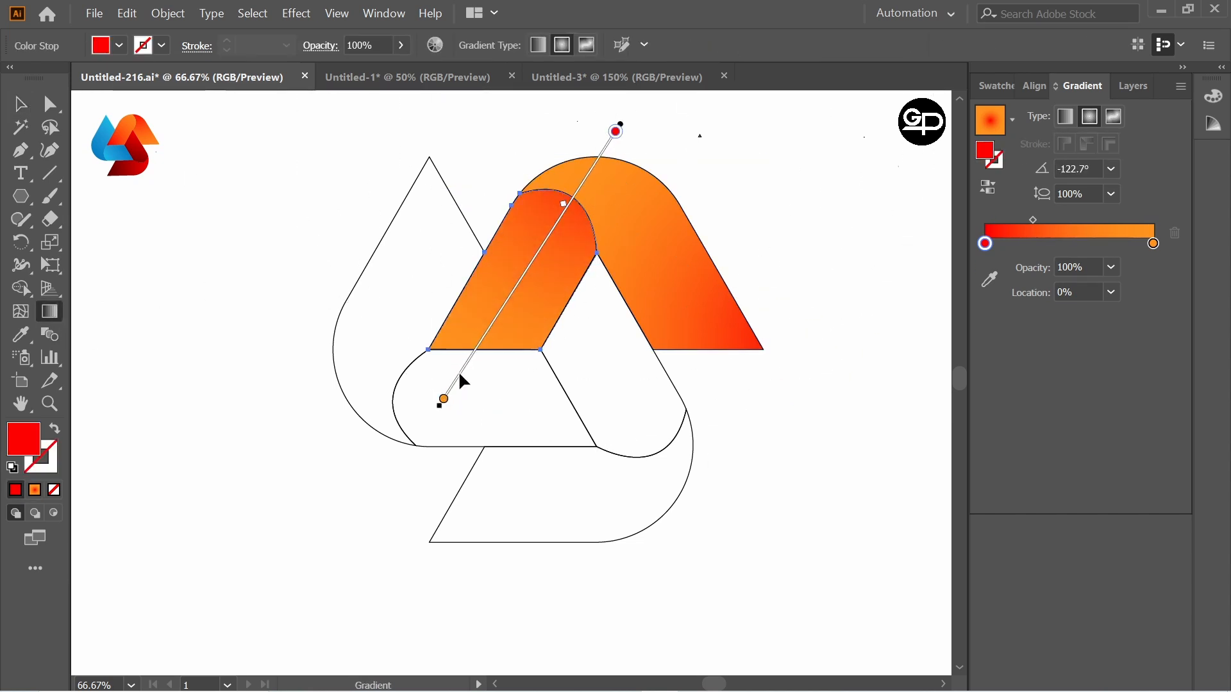
{"action": "key", "text": "v"}
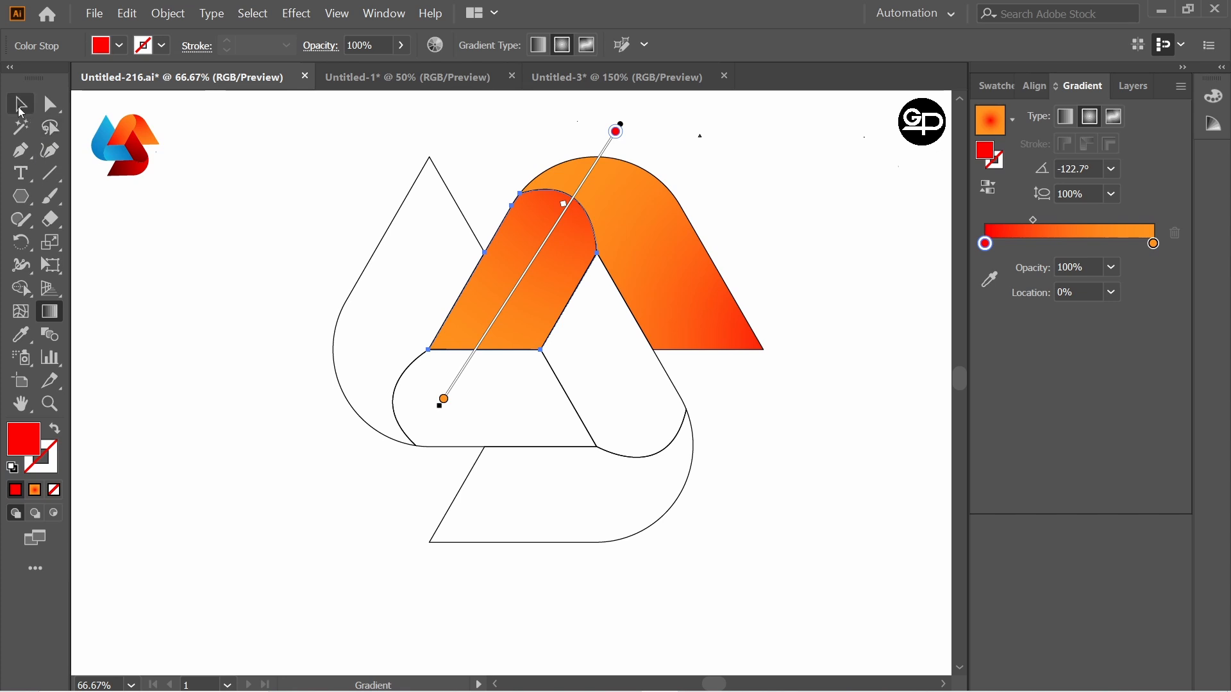
Step: Fill the pointed outer piece on the left with the Sky gradient and change its first color stop to cyan
{"action": "left_click", "coordinate": [379, 229]}
{"action": "left_click", "coordinate": [382, 232]}
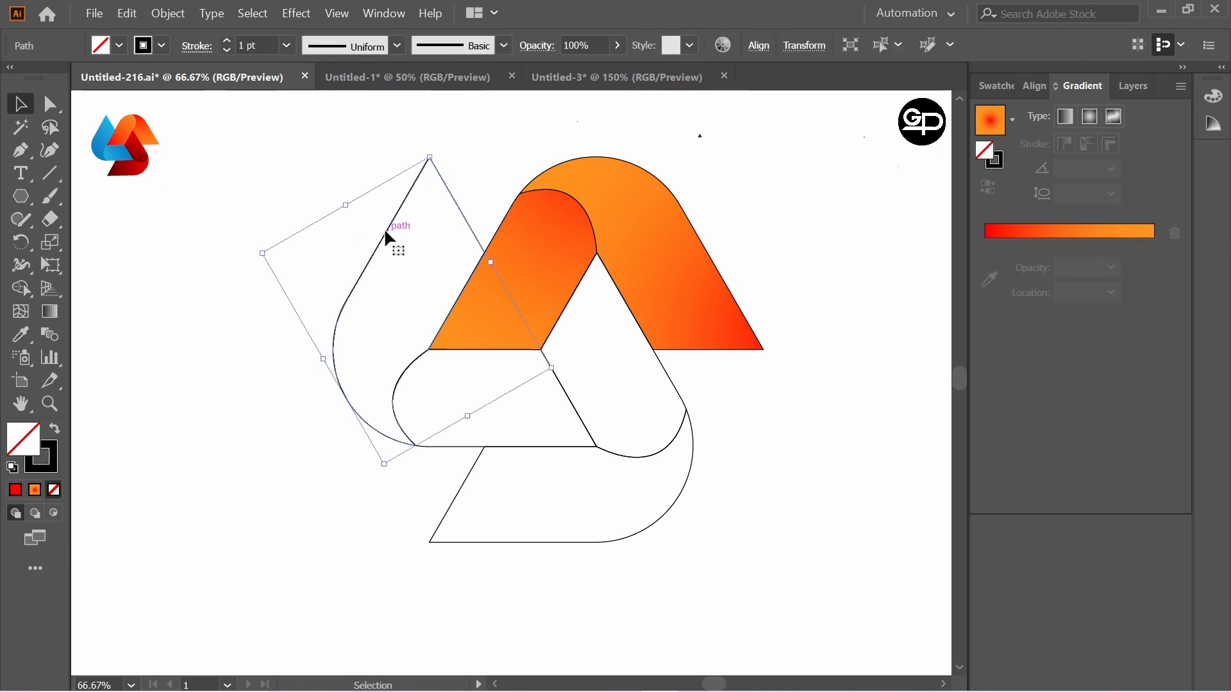
{"action": "left_click", "coordinate": [1012, 128]}
{"action": "left_click", "coordinate": [914, 164]}
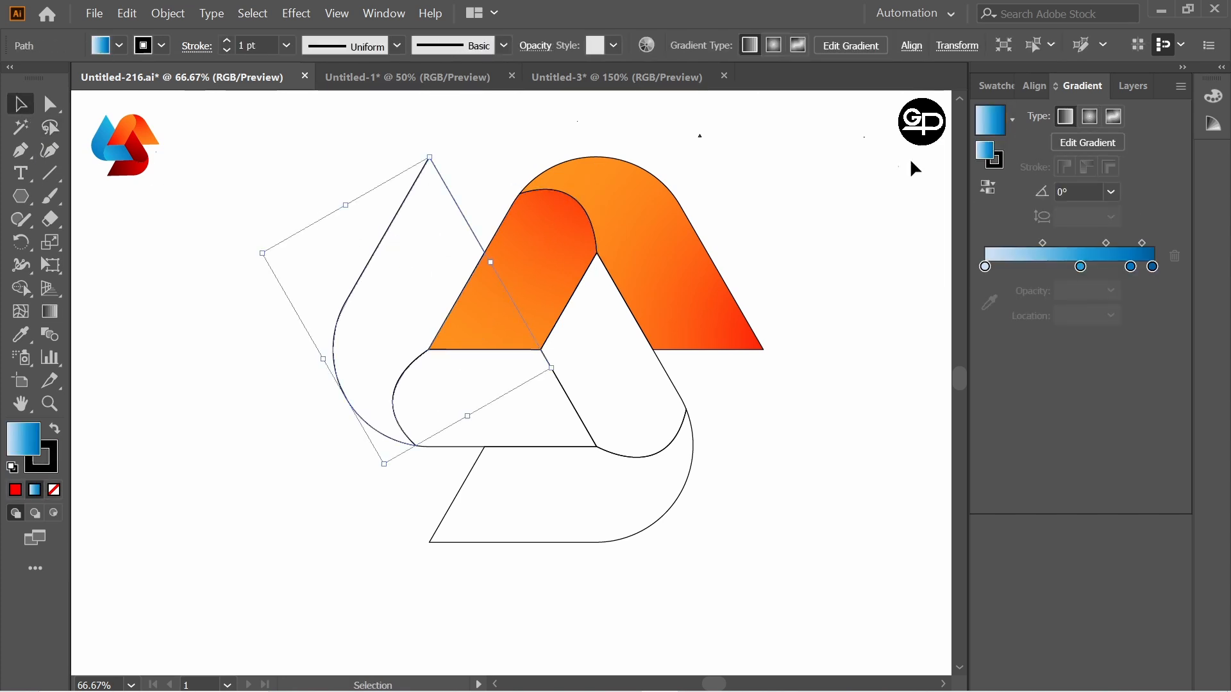
{"action": "double_click", "coordinate": [986, 268]}
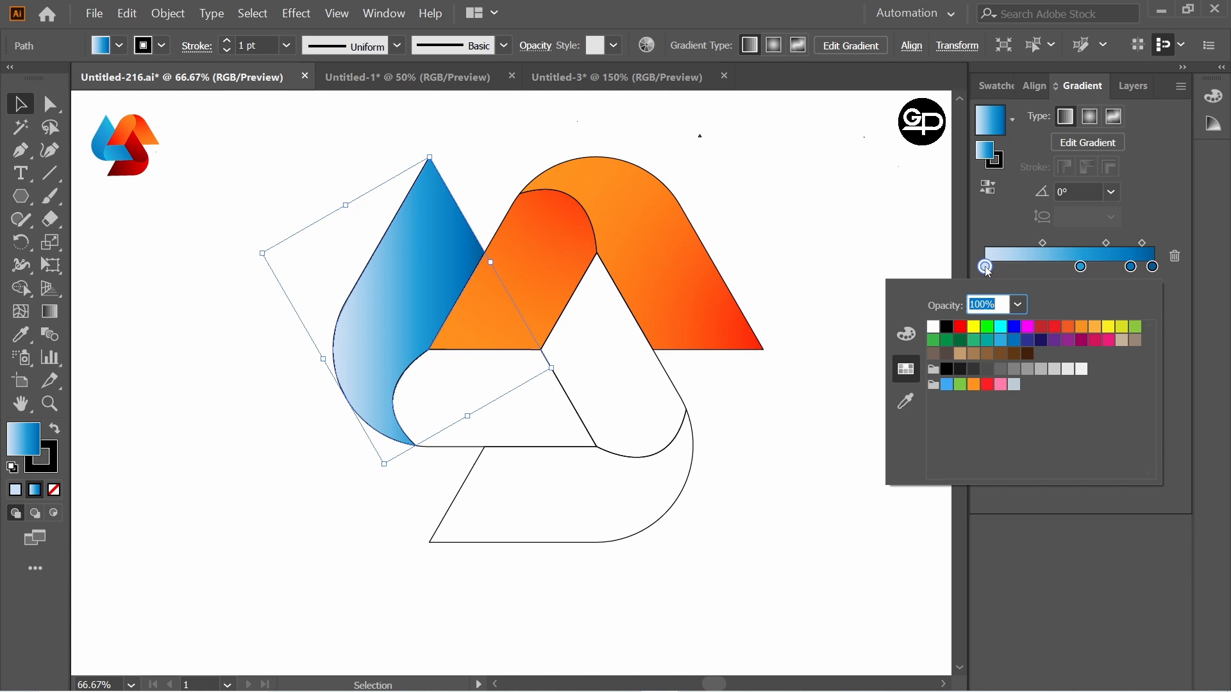
{"action": "left_click", "coordinate": [1000, 326]}
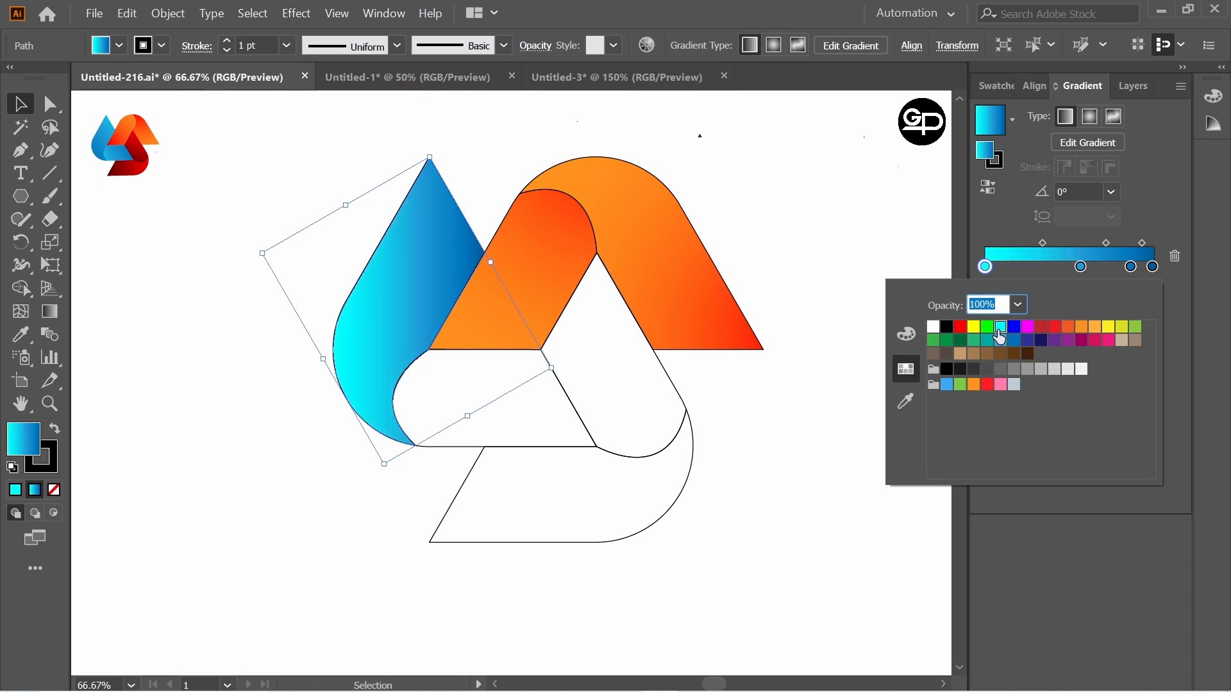
Step: Fill the horizontal rounded piece beside the pointed blue one with the same cyan-to-blue linear gradient
{"action": "left_click", "coordinate": [562, 456]}
{"action": "left_click", "coordinate": [456, 379]}
{"action": "left_click", "coordinate": [989, 130]}
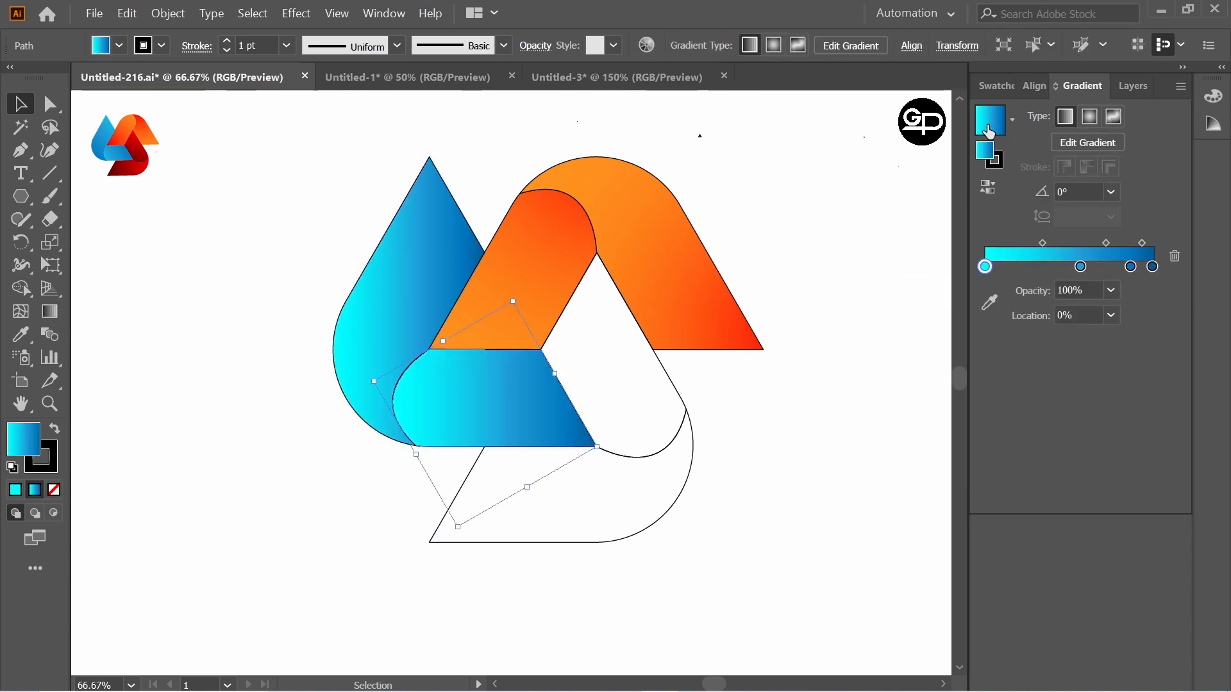
{"action": "double_click", "coordinate": [988, 268]}
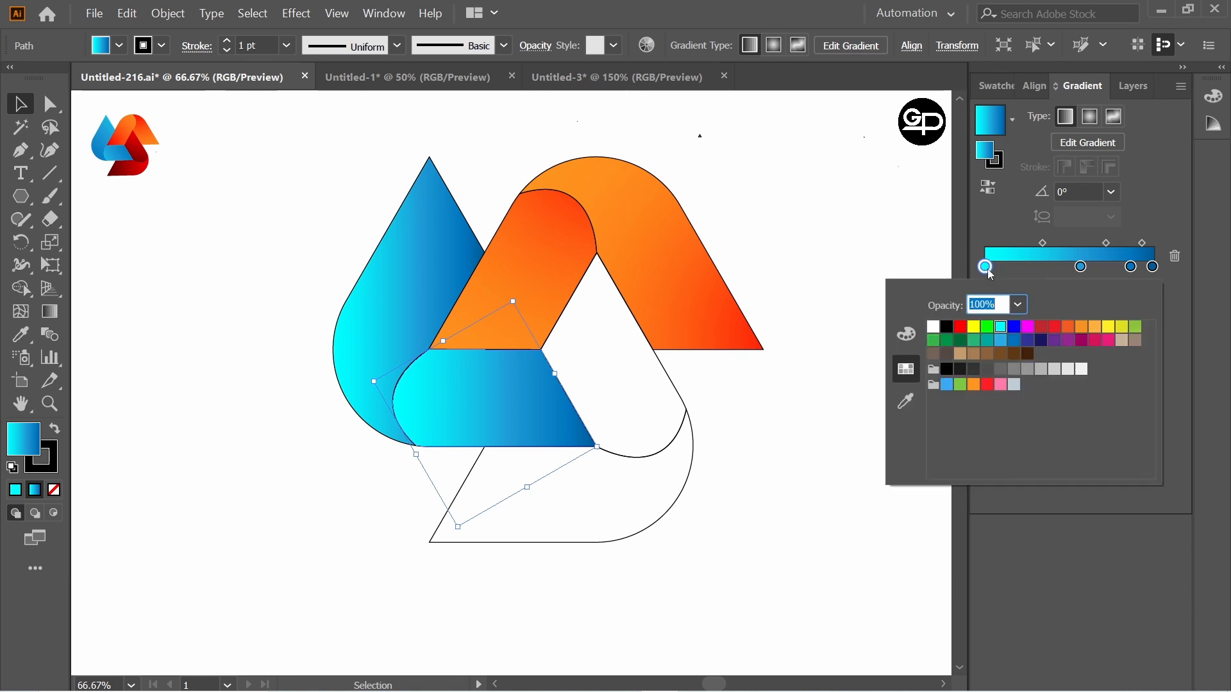
{"action": "left_click", "coordinate": [863, 285]}
Step: Redirect the horizontal blue piece's gradient so cyan starts far above its upper left and dark blue ends below its lower right, at about -51°
{"action": "left_click", "coordinate": [52, 314]}
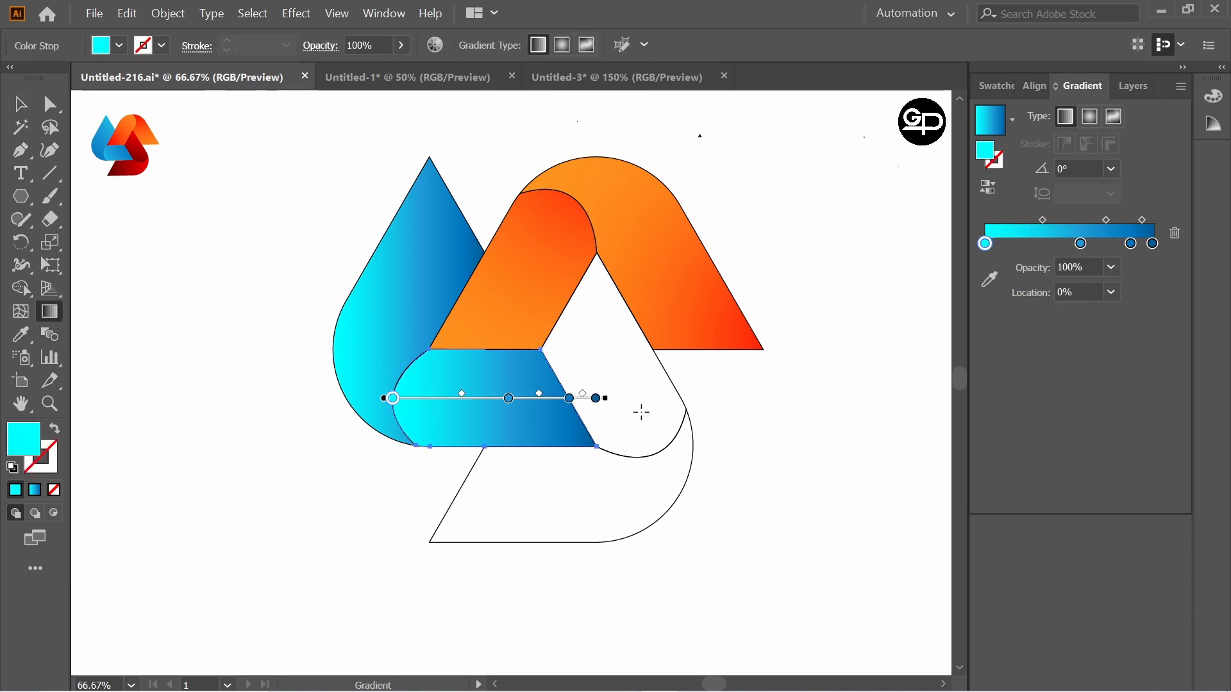
{"action": "left_click_drag", "start_coordinate": [596, 374], "coordinate": [375, 439]}
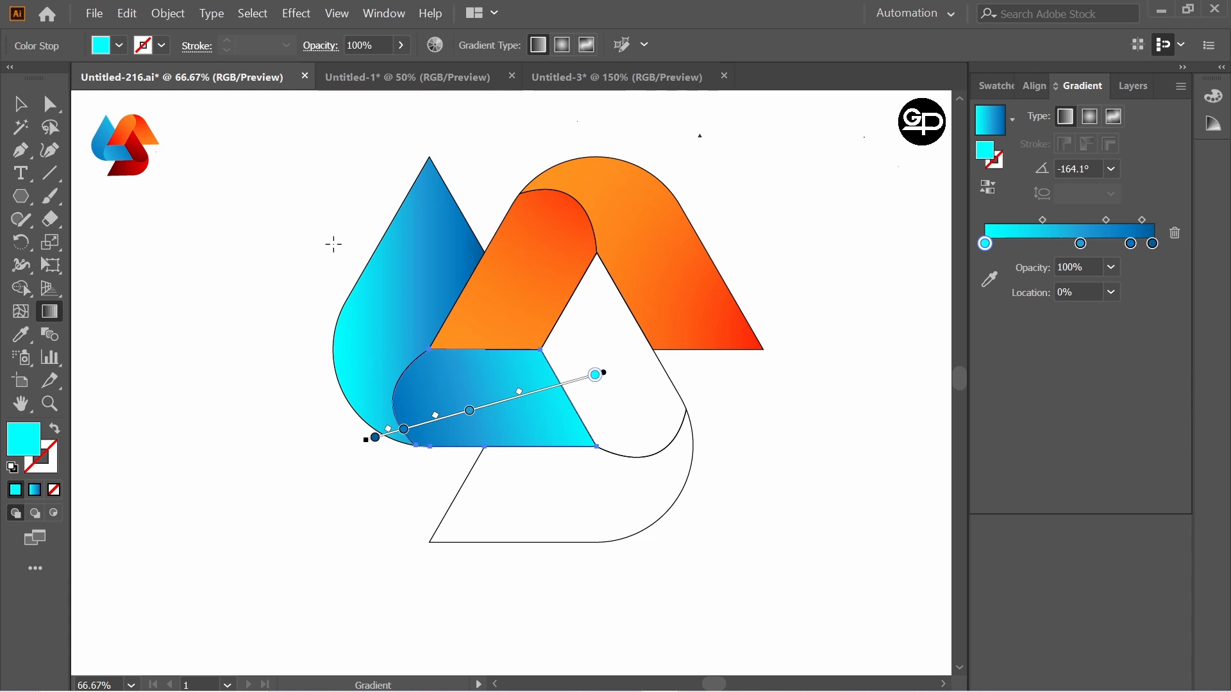
{"action": "left_click_drag", "start_coordinate": [337, 226], "coordinate": [600, 547]}
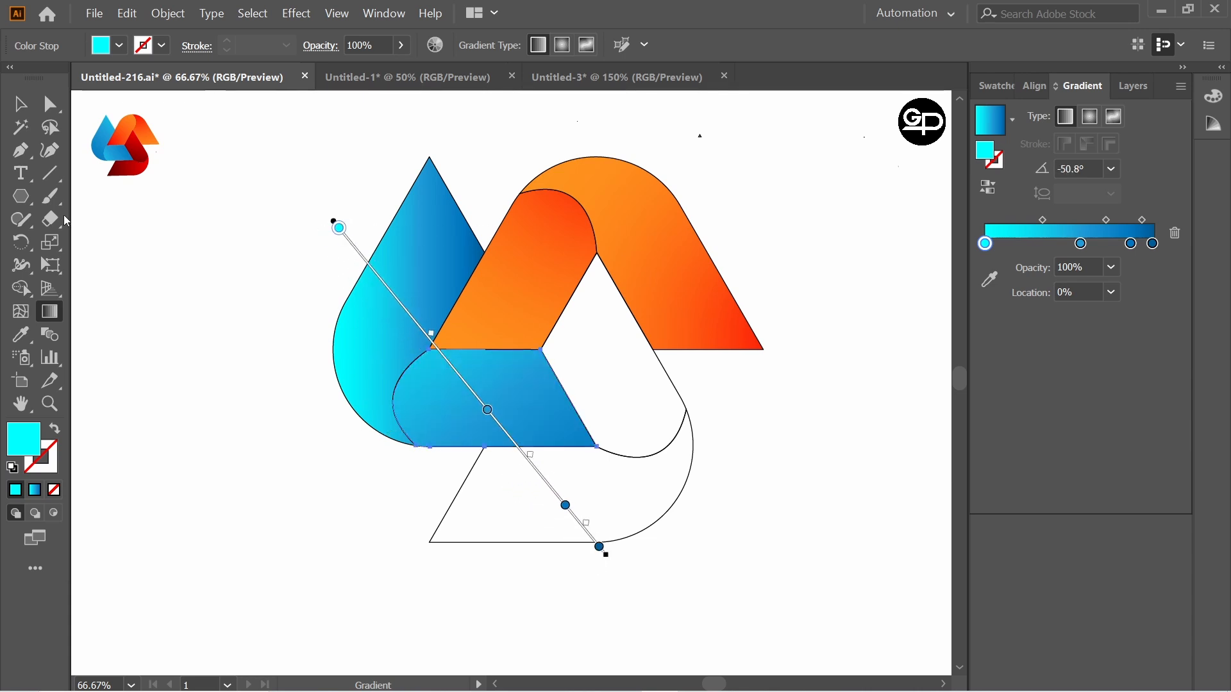
{"action": "left_click", "coordinate": [19, 104]}
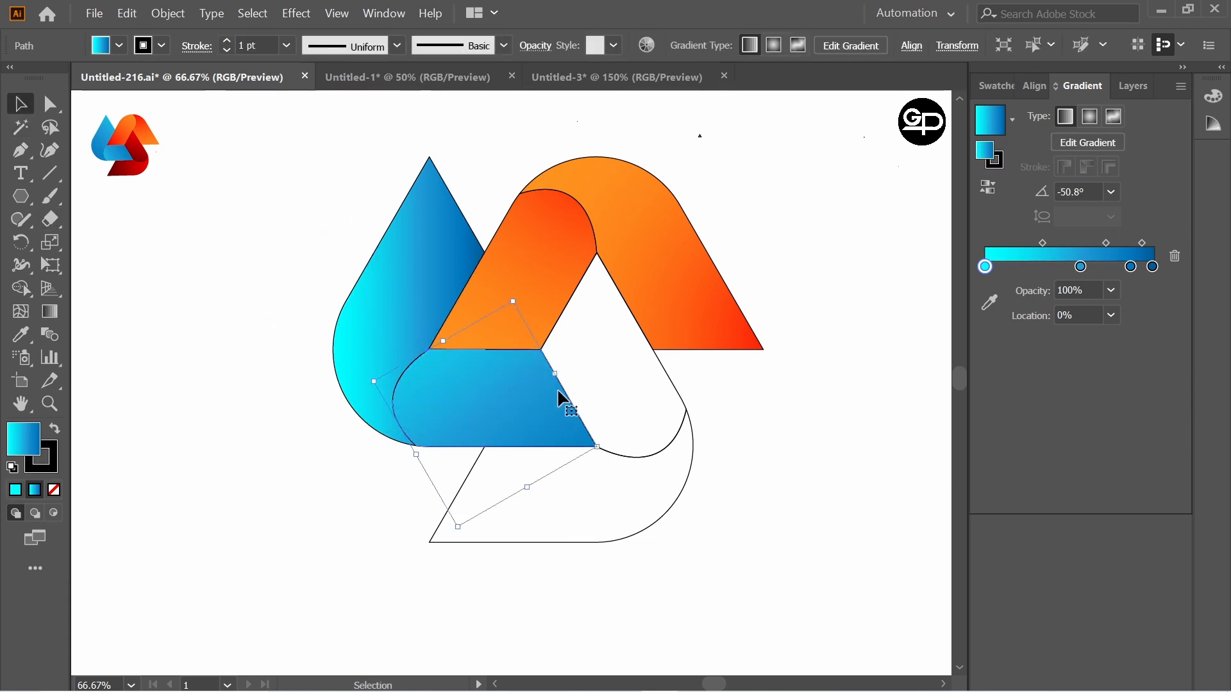
Step: Redirect the gradients of both blue pieces together so dark blue lies on the left and cyan on the right
{"action": "key", "text": "ctrl+a"}
{"action": "left_click", "coordinate": [55, 312]}
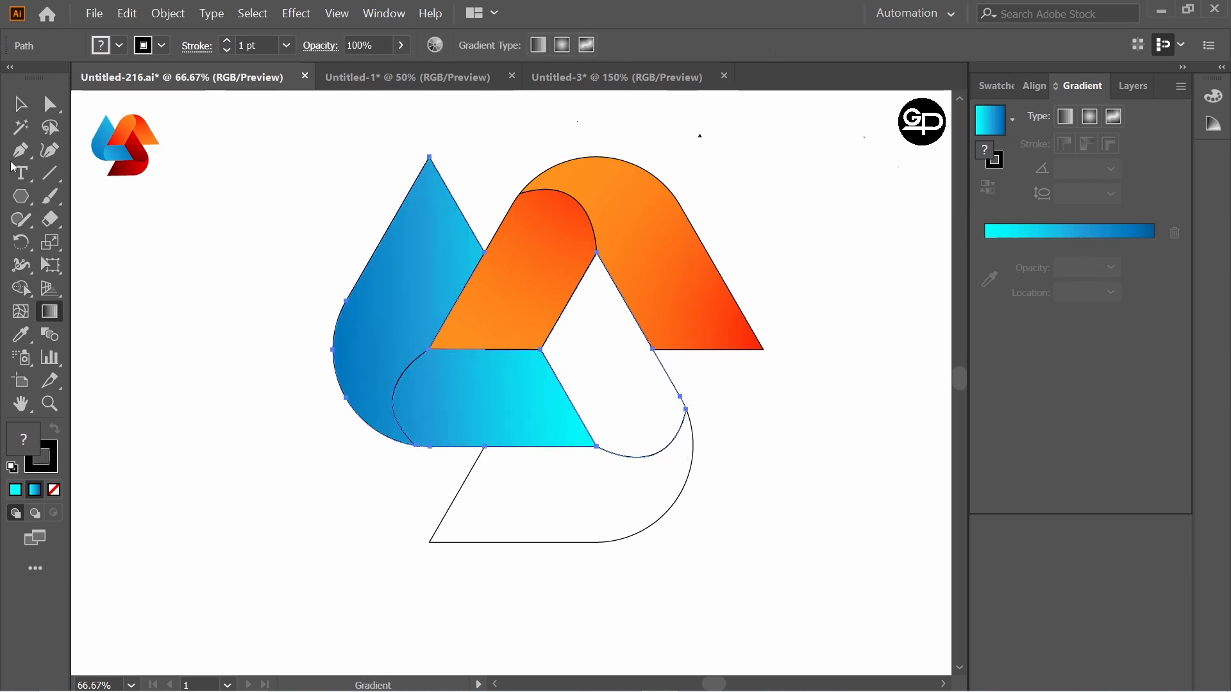
{"action": "key", "text": "v"}
{"action": "left_click", "coordinate": [215, 265]}
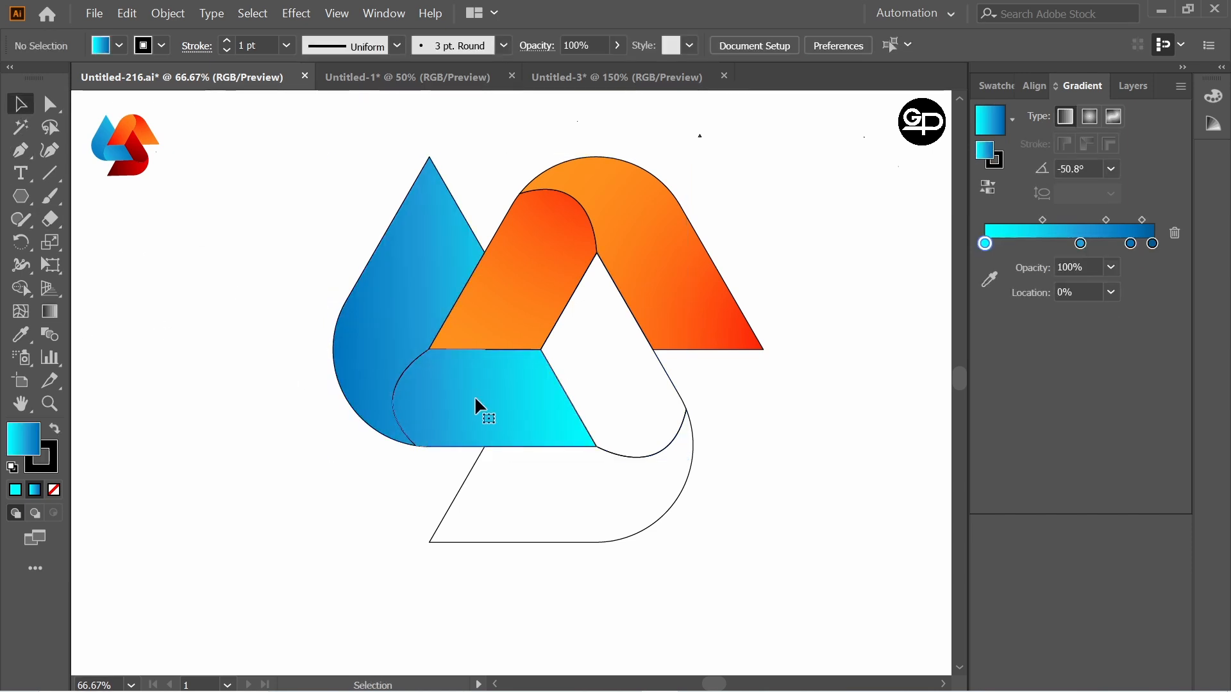
Step: Redirect the horizontal blue piece's gradient at about -30° so cyan starts beyond its upper left and dark blue ends beyond its lower right
{"action": "left_click", "coordinate": [478, 408]}
{"action": "key", "text": "g"}
{"action": "left_click_drag", "start_coordinate": [605, 393], "coordinate": [296, 407]}
{"action": "left_click_drag", "start_coordinate": [277, 318], "coordinate": [646, 526]}
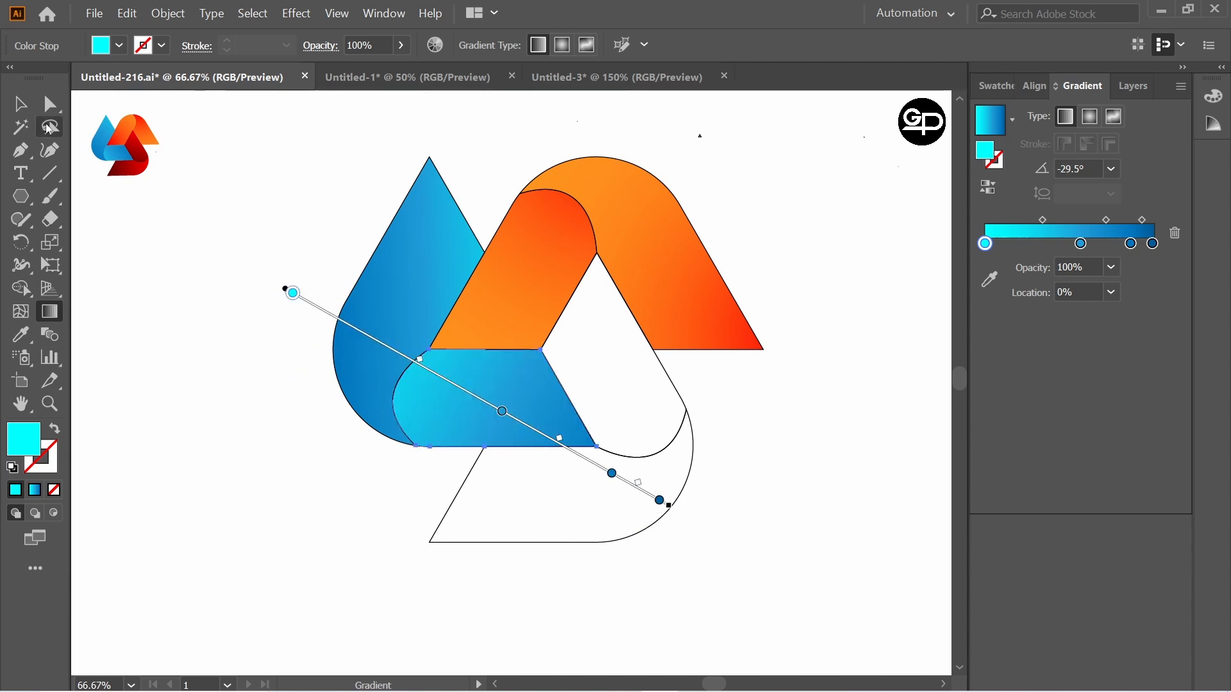
{"action": "key", "text": "v"}
{"action": "left_click", "coordinate": [258, 246]}
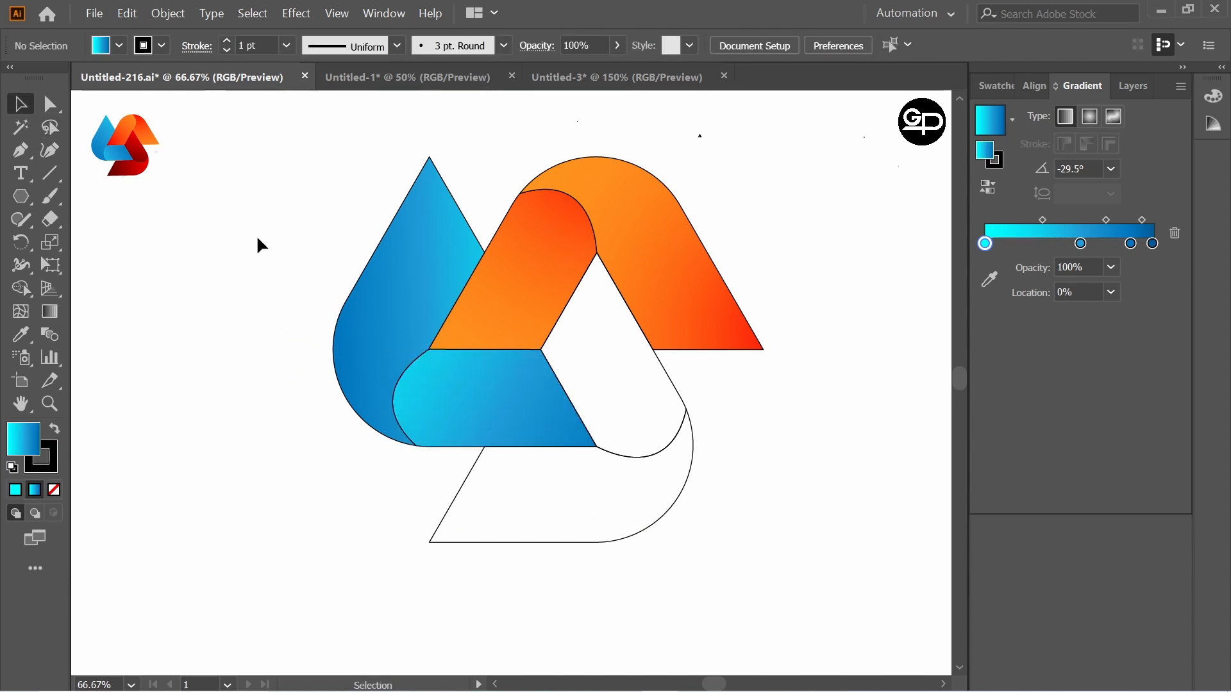
Step: Fill the white inner leg on the right with the white-to-black gradient and change its first color stop to red
{"action": "left_click", "coordinate": [677, 401]}
{"action": "left_click", "coordinate": [1013, 129]}
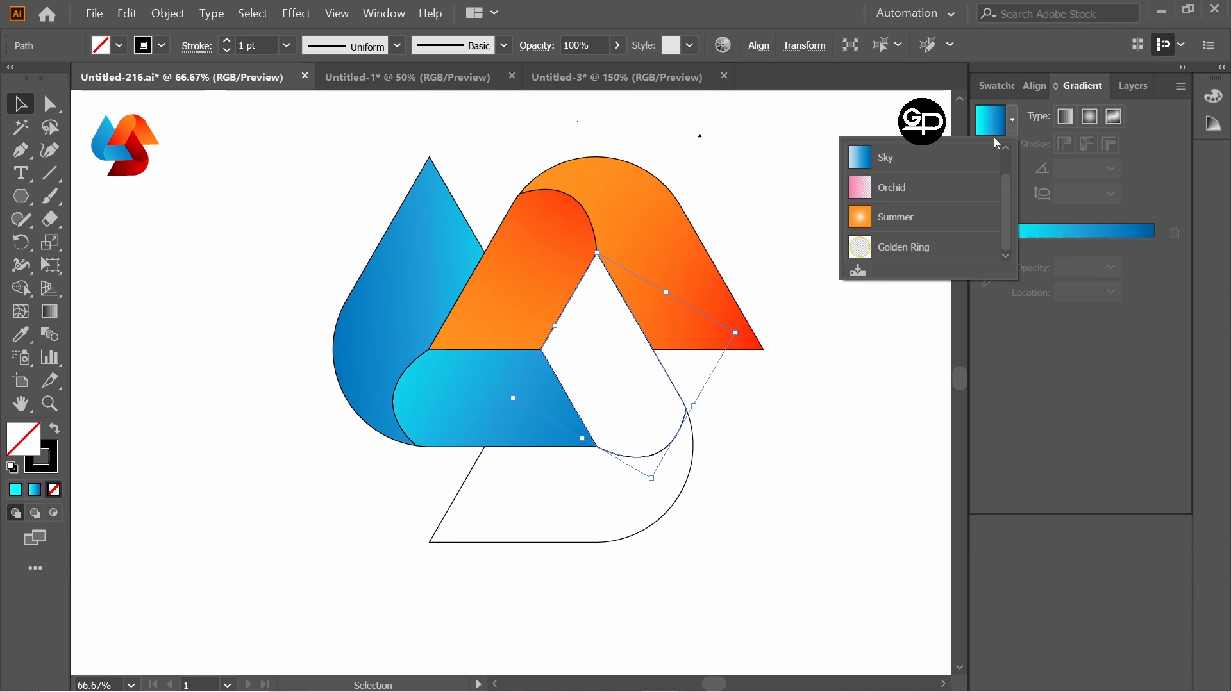
{"action": "scroll", "coordinate": [904, 192], "scroll_direction": "up", "scroll_amount": 1}
{"action": "left_click", "coordinate": [905, 163]}
{"action": "double_click", "coordinate": [986, 267]}
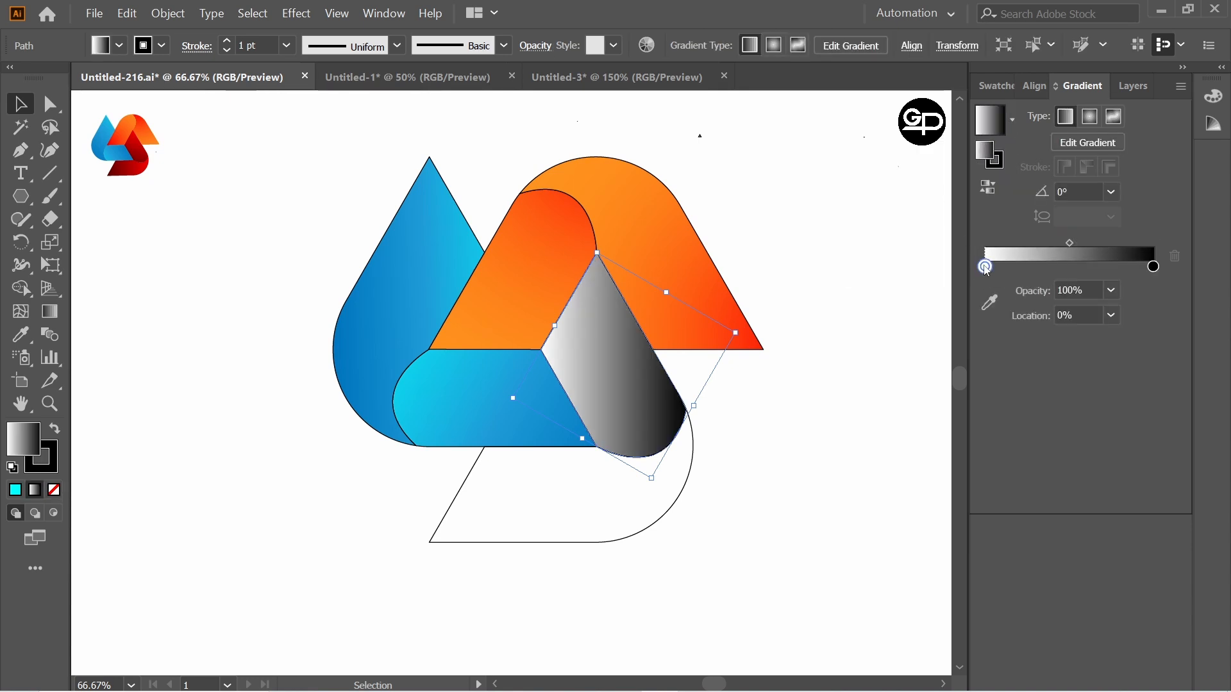
{"action": "left_click", "coordinate": [961, 328]}
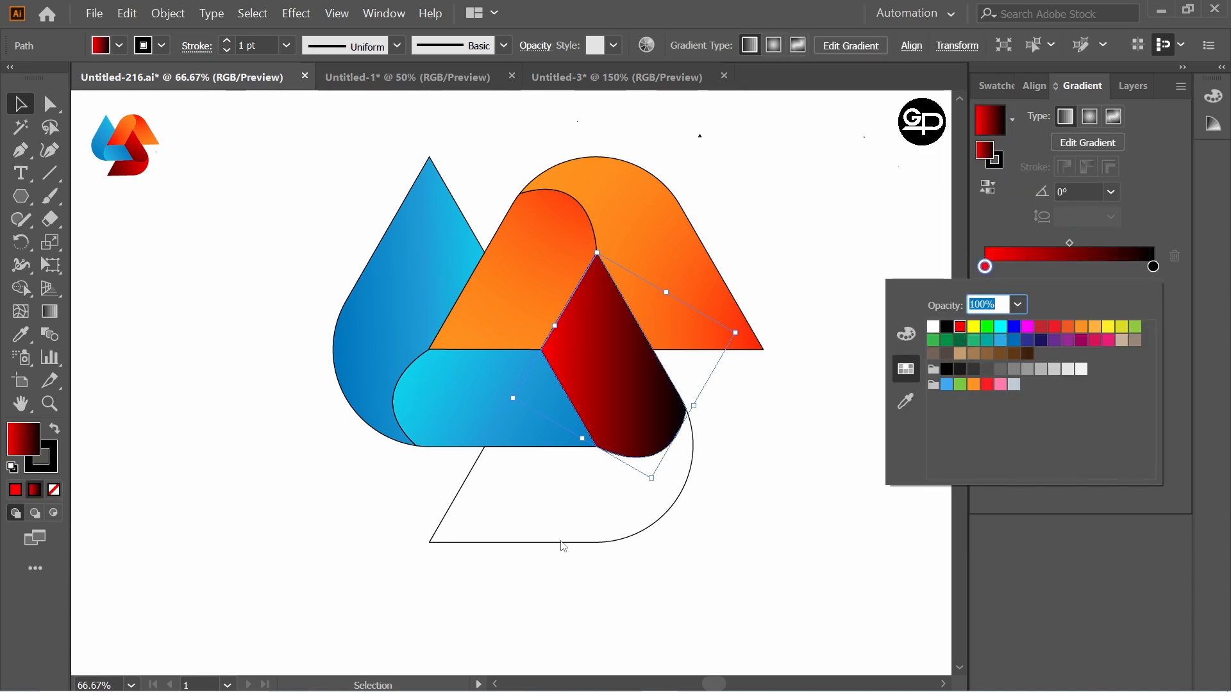
Step: Apply the same red-to-black linear gradient to the unfilled outer piece at the bottom of the logo
{"action": "left_click", "coordinate": [635, 541]}
{"action": "double_click", "coordinate": [634, 542]}
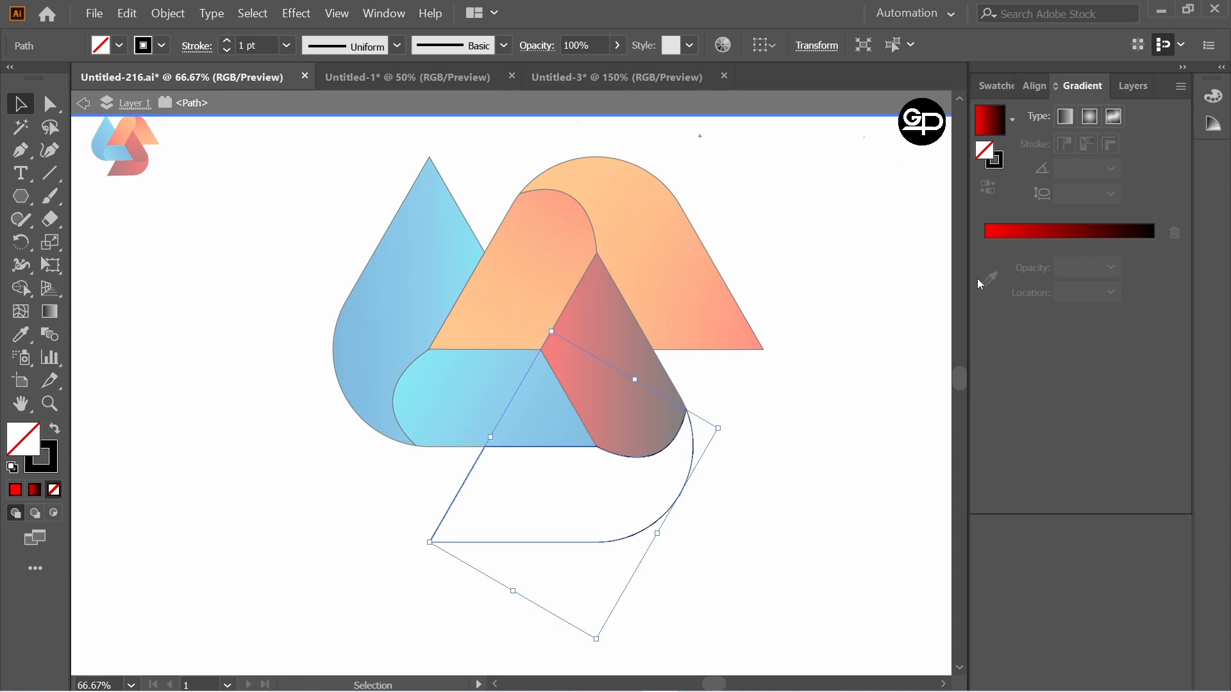
{"action": "left_click", "coordinate": [851, 337]}
{"action": "double_click", "coordinate": [630, 122]}
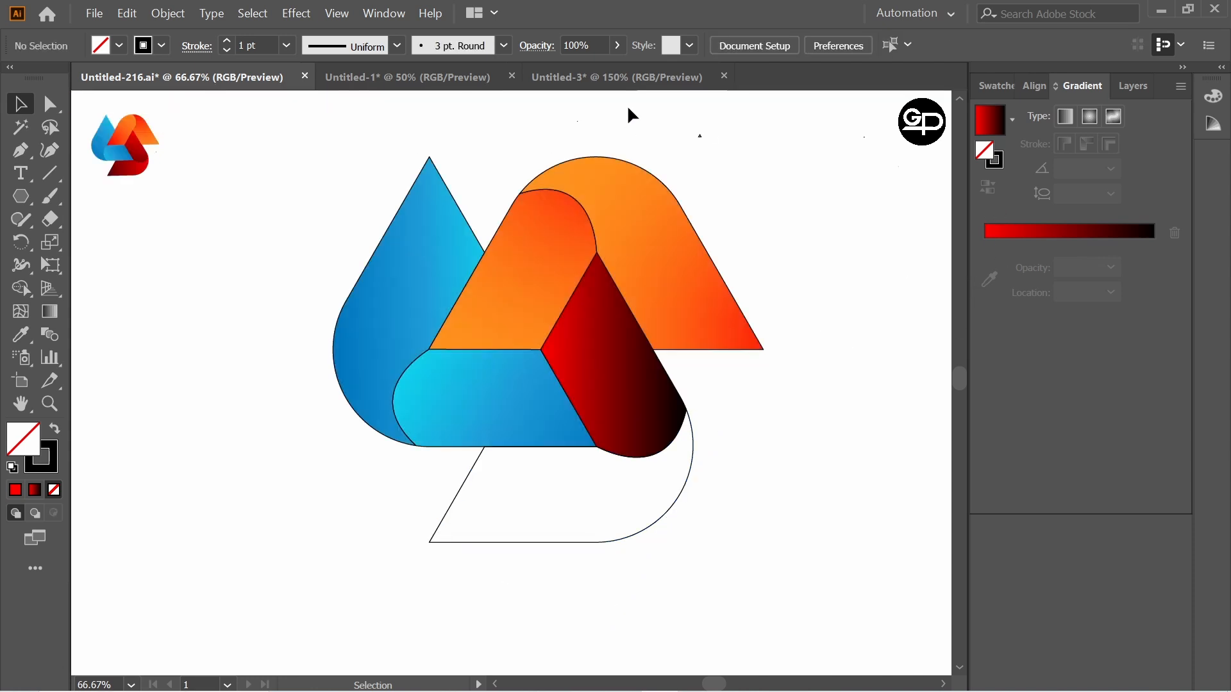
{"action": "left_click", "coordinate": [691, 450]}
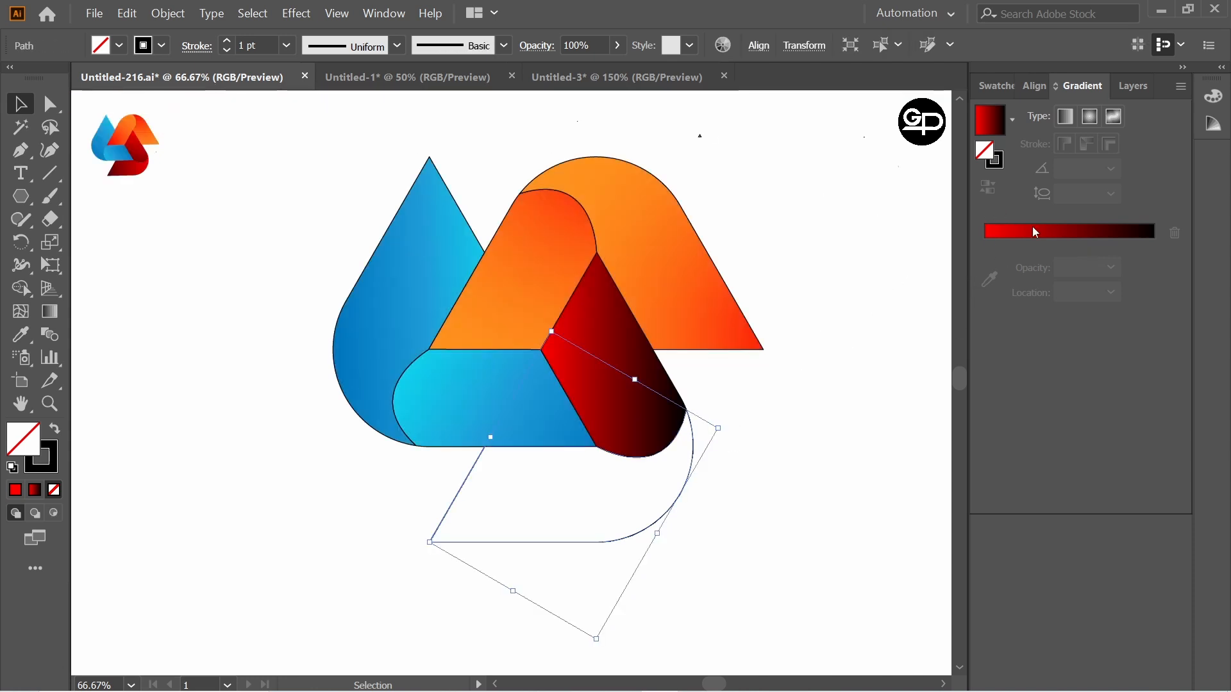
{"action": "left_click", "coordinate": [990, 120]}
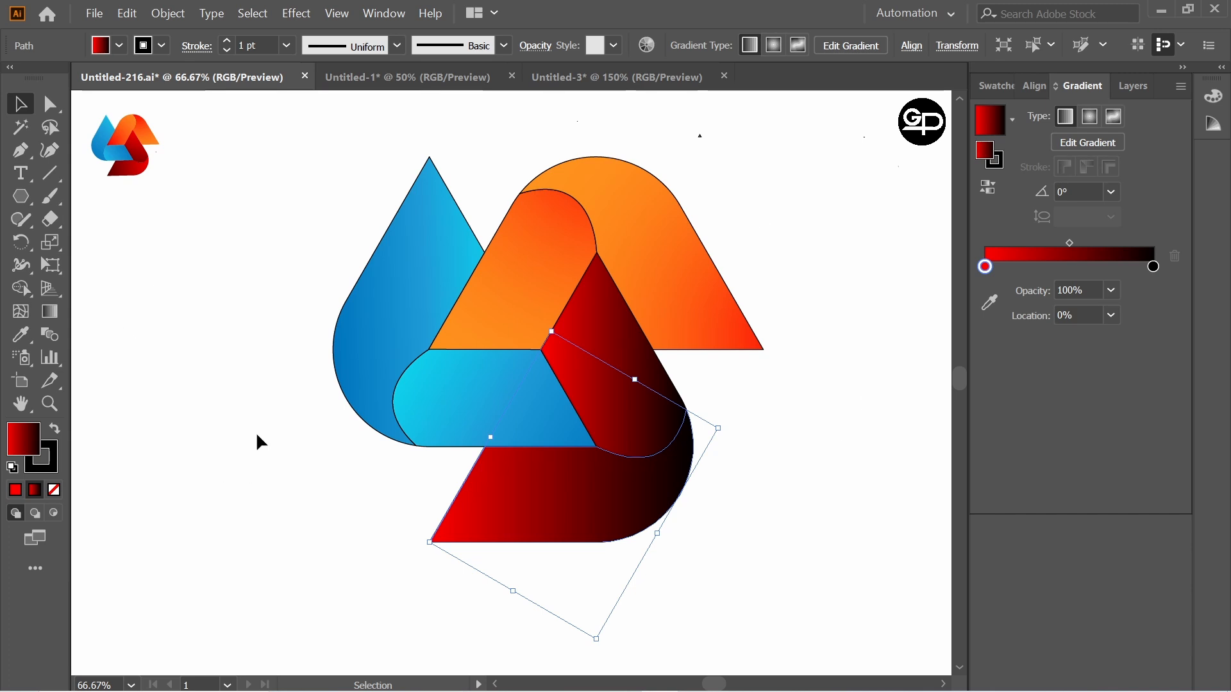
Step: Redirect the bottom piece's gradient at about -13° so red starts beyond its upper left and black ends far beyond its right curve
{"action": "left_click", "coordinate": [50, 313]}
{"action": "mouse_move", "coordinate": [425, 493]}
{"action": "left_mouse_down"}
{"action": "mouse_move", "coordinate": [744, 545]}
{"action": "mouse_move", "coordinate": [791, 506]}
{"action": "left_mouse_up"}
{"action": "left_click_drag", "start_coordinate": [735, 425], "coordinate": [532, 585]}
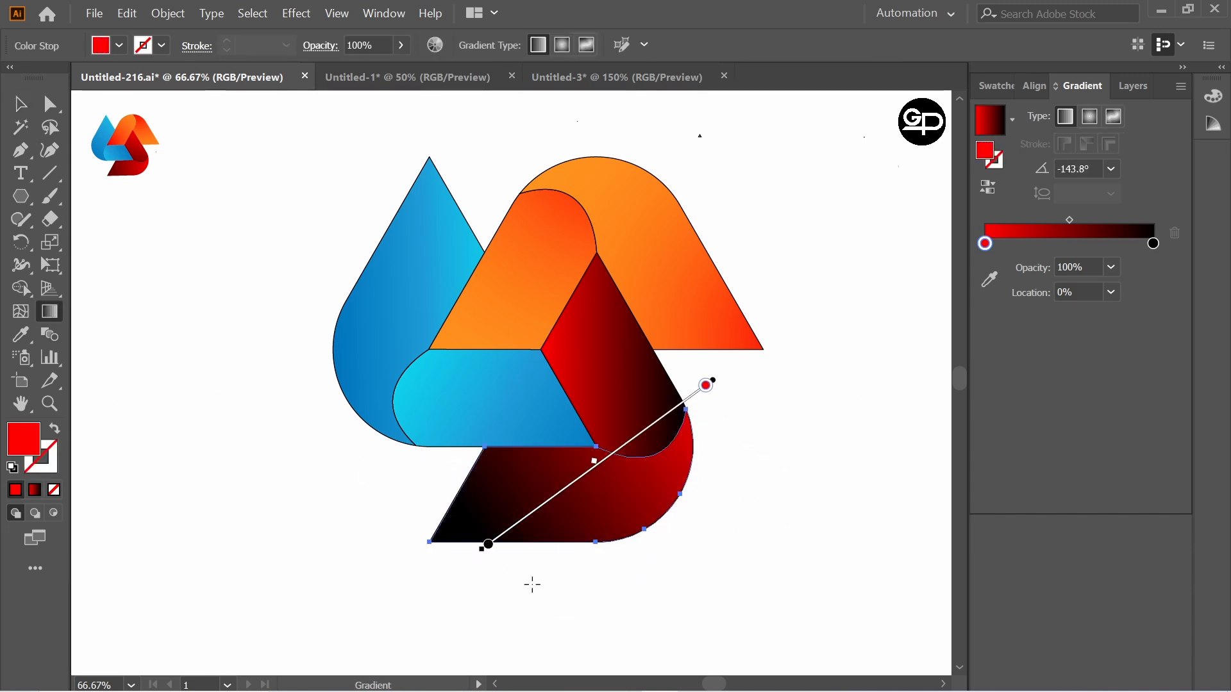
{"action": "left_click_drag", "start_coordinate": [333, 423], "coordinate": [879, 552]}
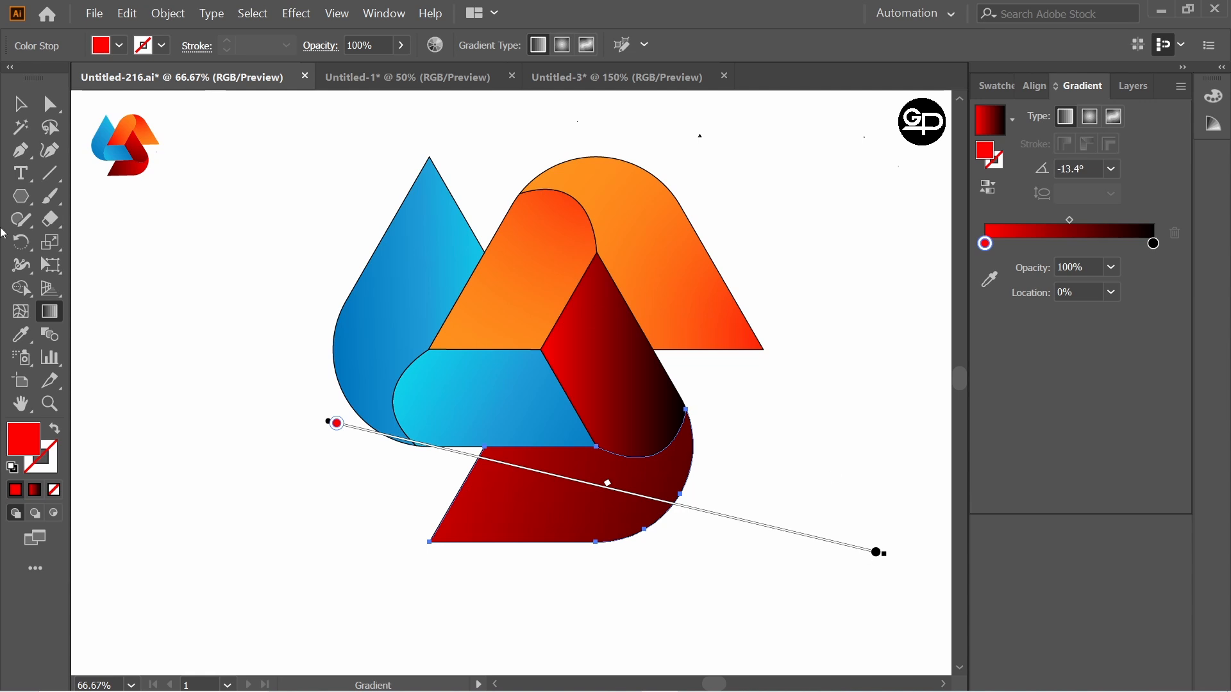
{"action": "key", "text": "v"}
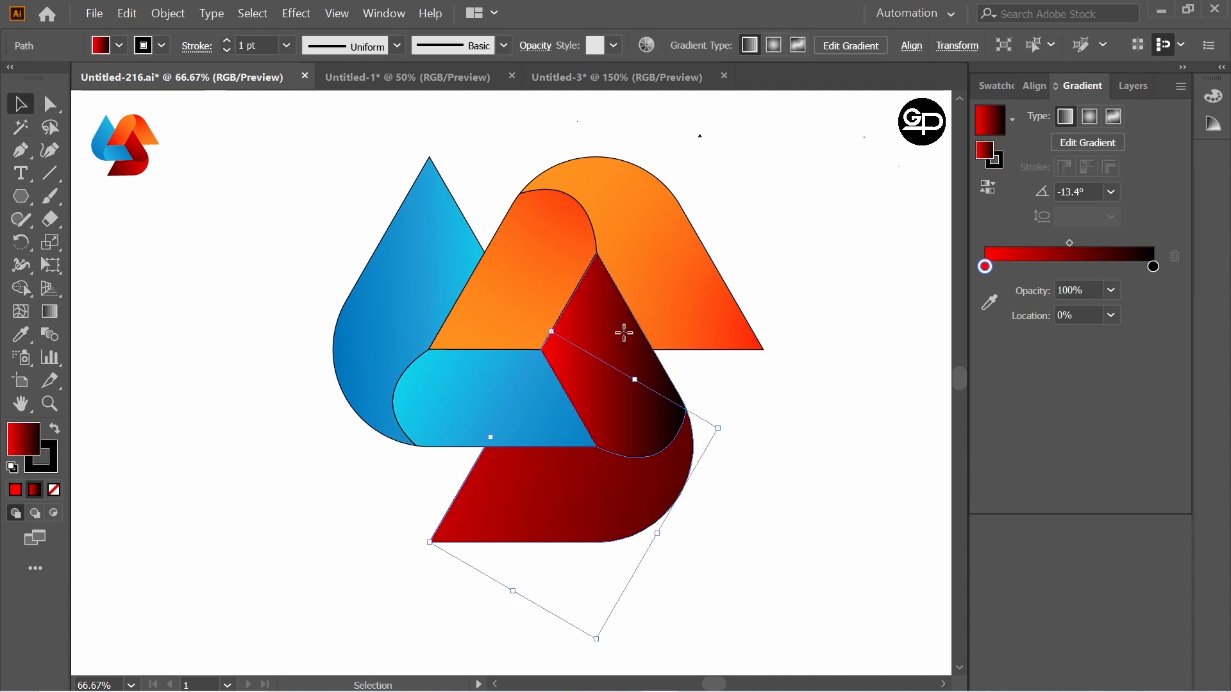
Step: Redirect the inner red leg's gradient at about 172° so red starts beyond its lower right and black ends beyond its left side
{"action": "left_click", "coordinate": [628, 352]}
{"action": "key", "text": "g"}
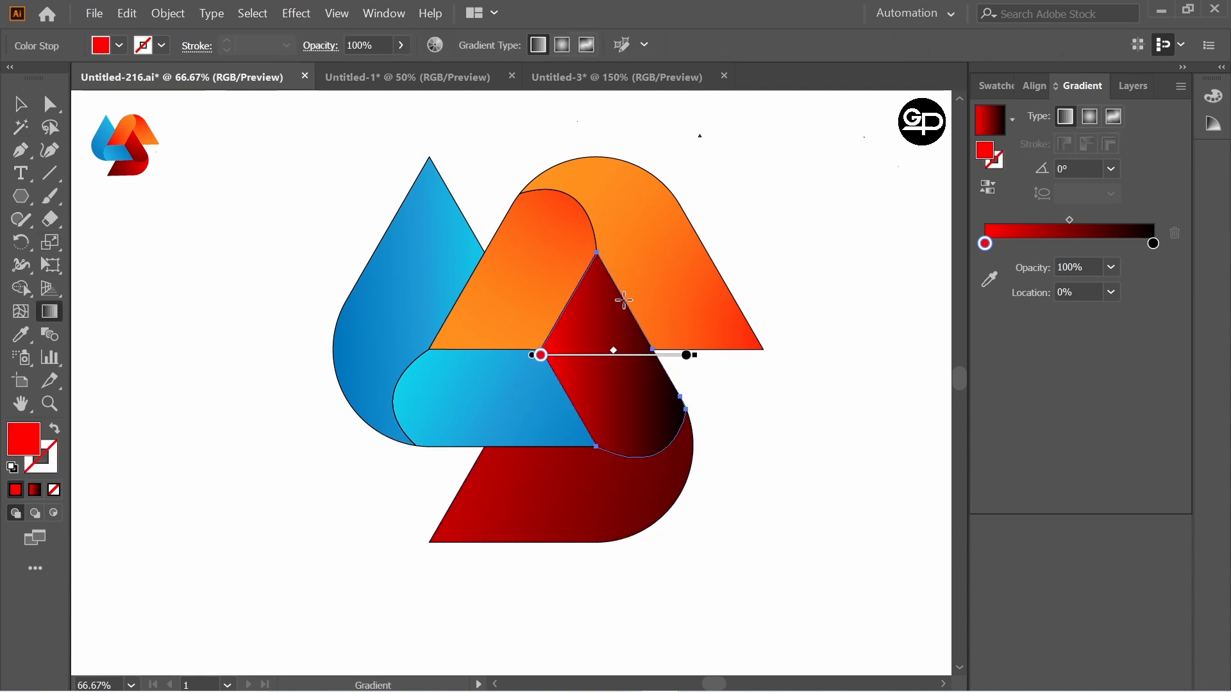
{"action": "left_click_drag", "start_coordinate": [613, 291], "coordinate": [614, 511]}
{"action": "left_click_drag", "start_coordinate": [781, 380], "coordinate": [449, 330]}
{"action": "left_click", "coordinate": [20, 104]}
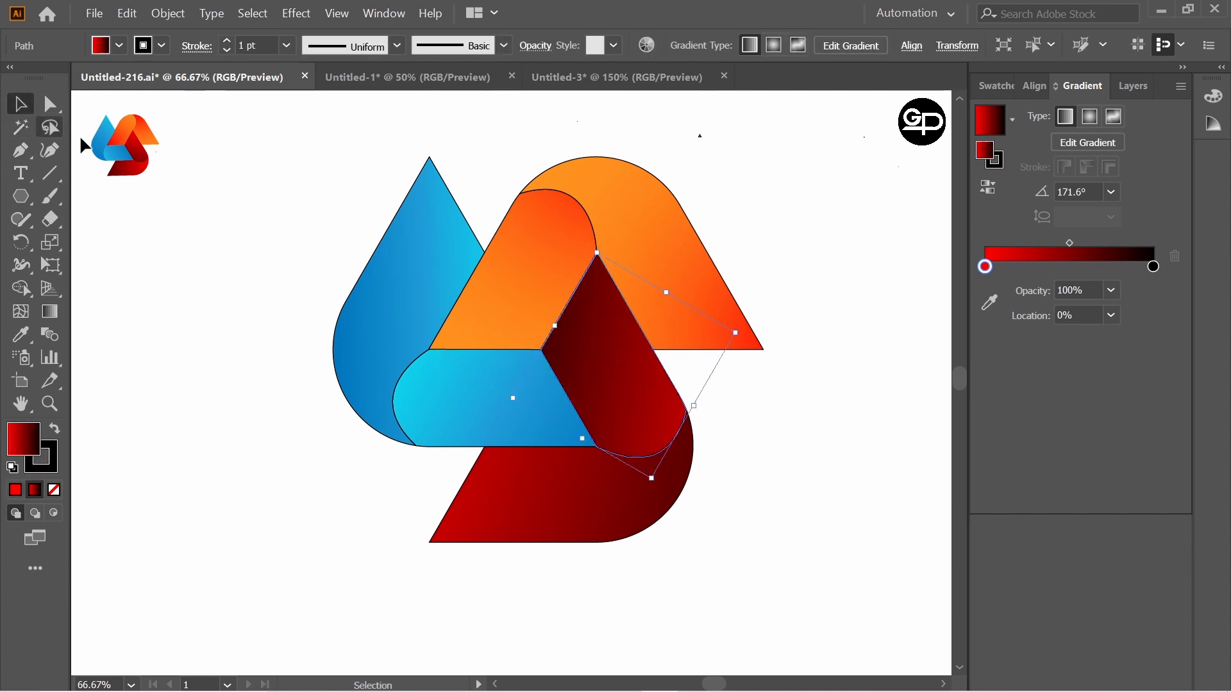
Step: Select all pieces of the large logo and group them
{"action": "left_click", "coordinate": [252, 233]}
{"action": "left_click_drag", "start_coordinate": [295, 146], "coordinate": [780, 552]}
{"action": "key", "text": "ctrl+g"}
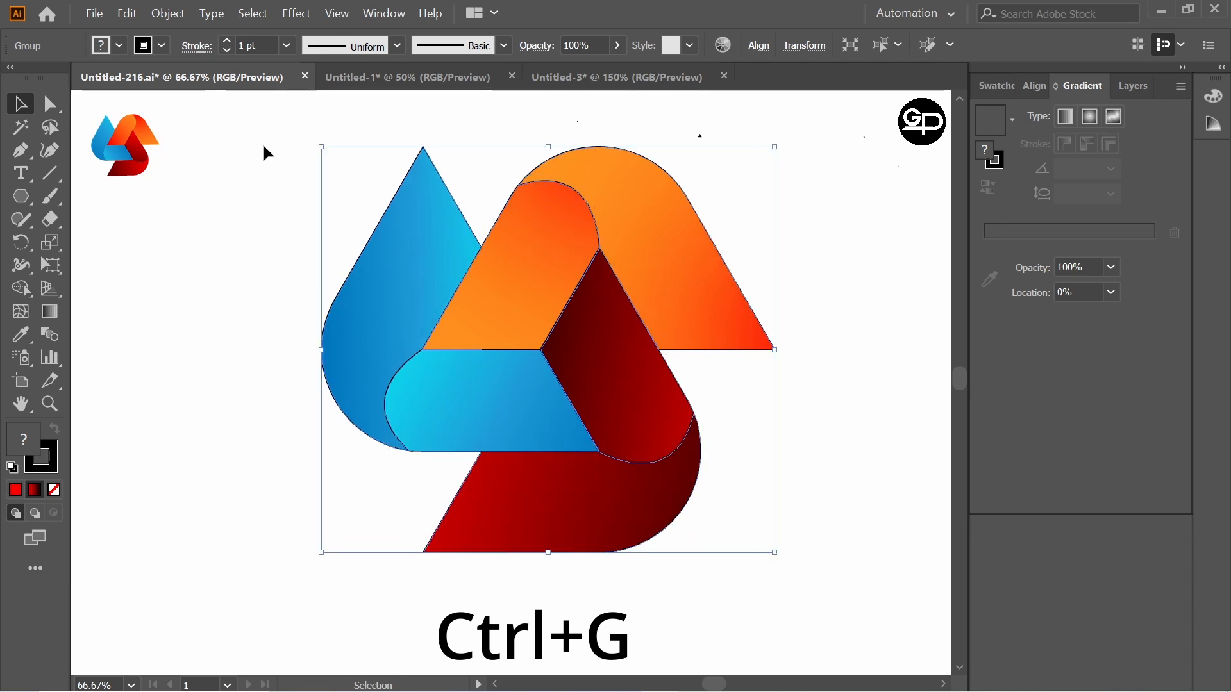
Step: Remove the black outline from the grouped logo by setting its stroke to None, and deselect it
{"action": "left_click", "coordinate": [161, 45]}
{"action": "left_click", "coordinate": [13, 81]}
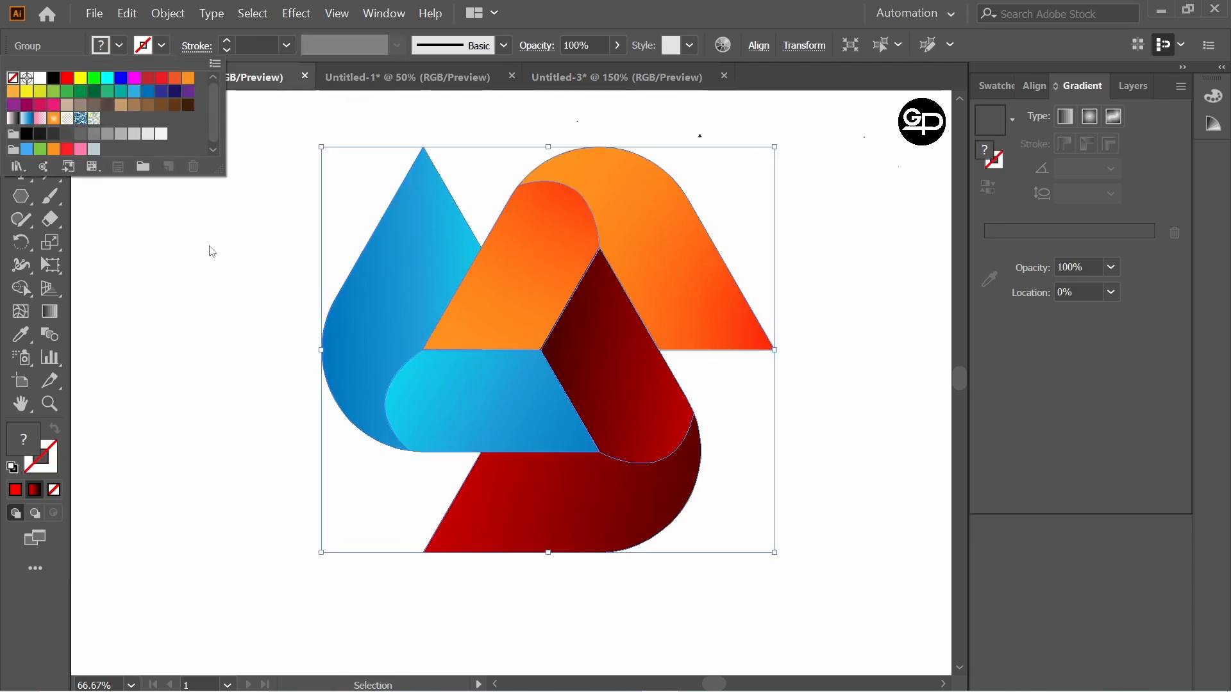
{"action": "left_click", "coordinate": [213, 253]}
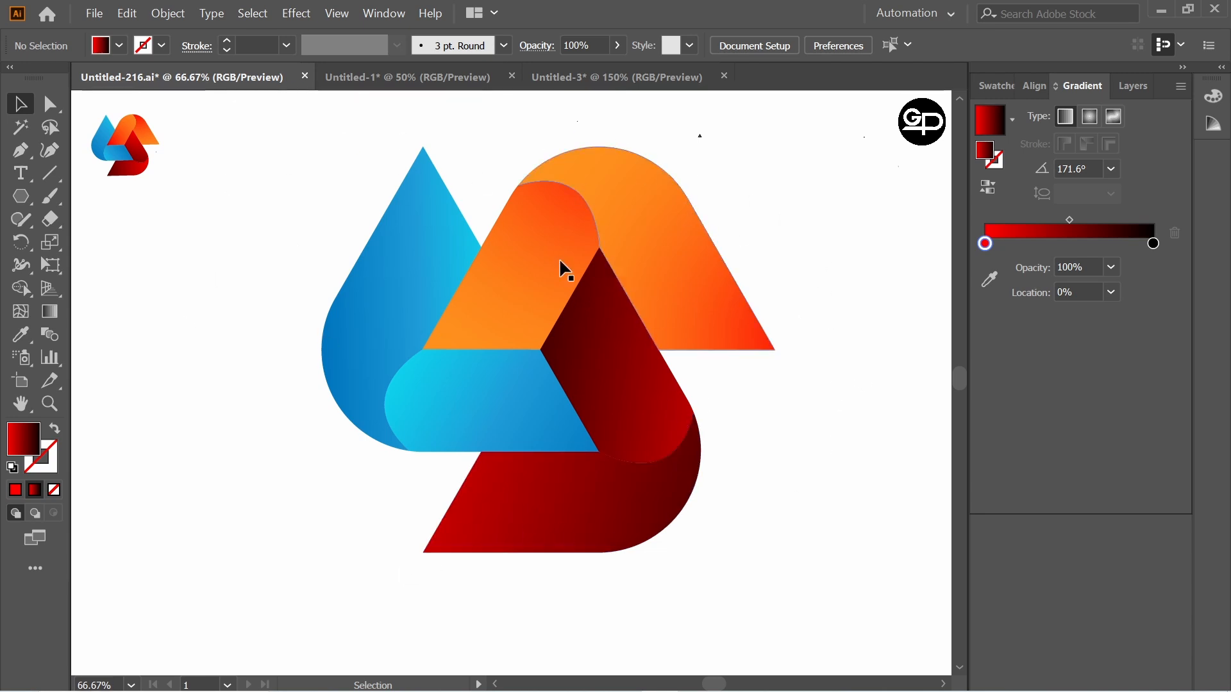
{"action": "left_click", "coordinate": [635, 382]}
{"action": "left_click", "coordinate": [840, 411]}
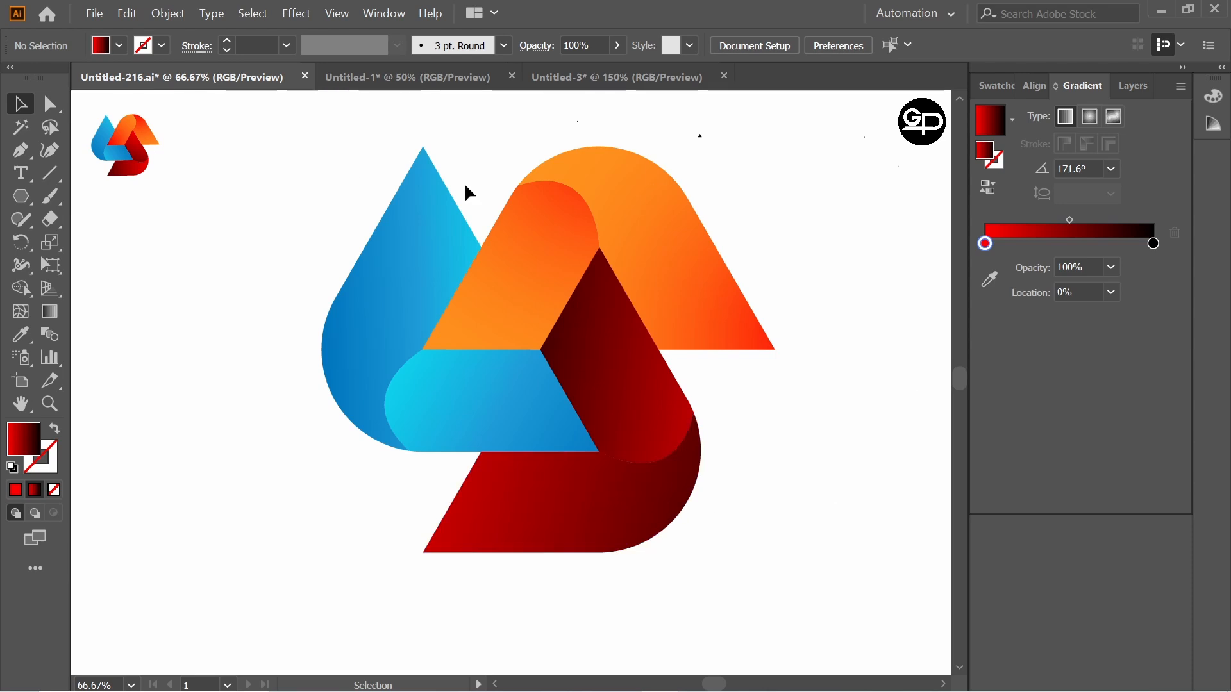